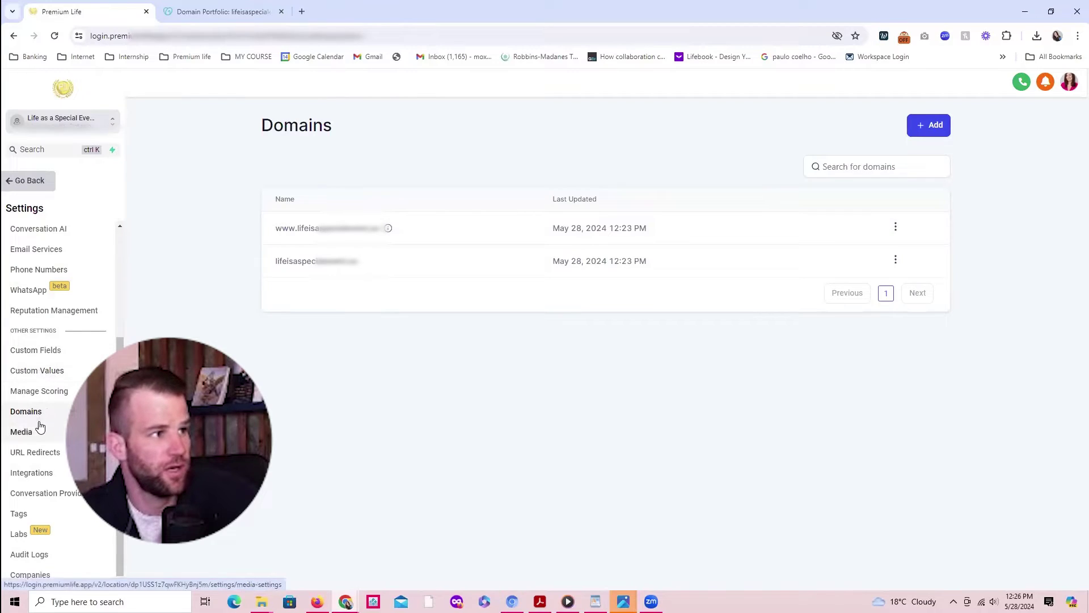
Step: Open Email Services settings, dismiss the Boost Your Email Deliverability notice, and start a new browser tab
click(41, 250)
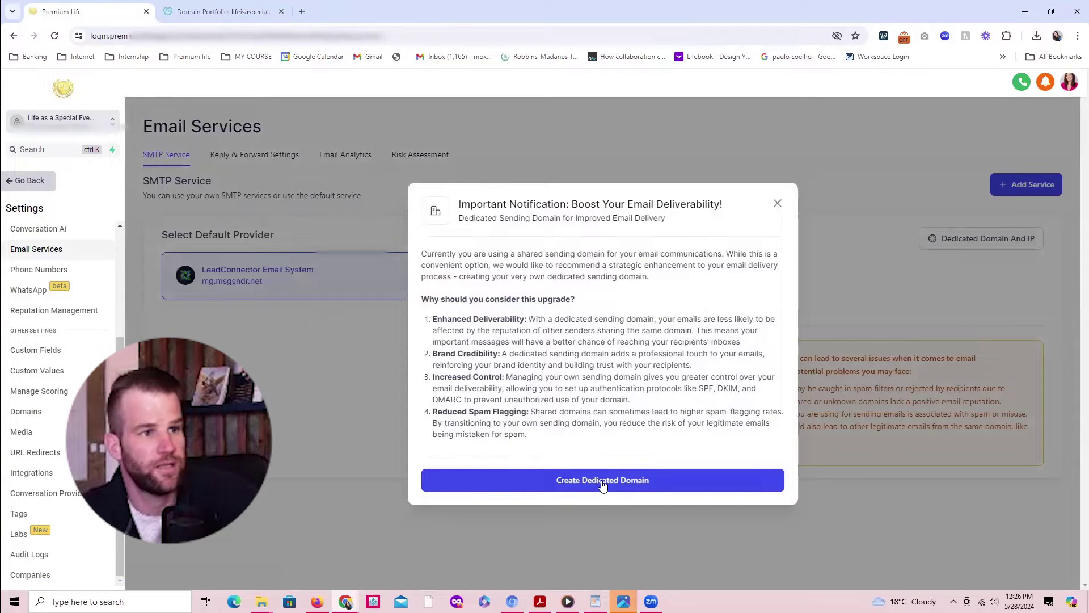
click(776, 204)
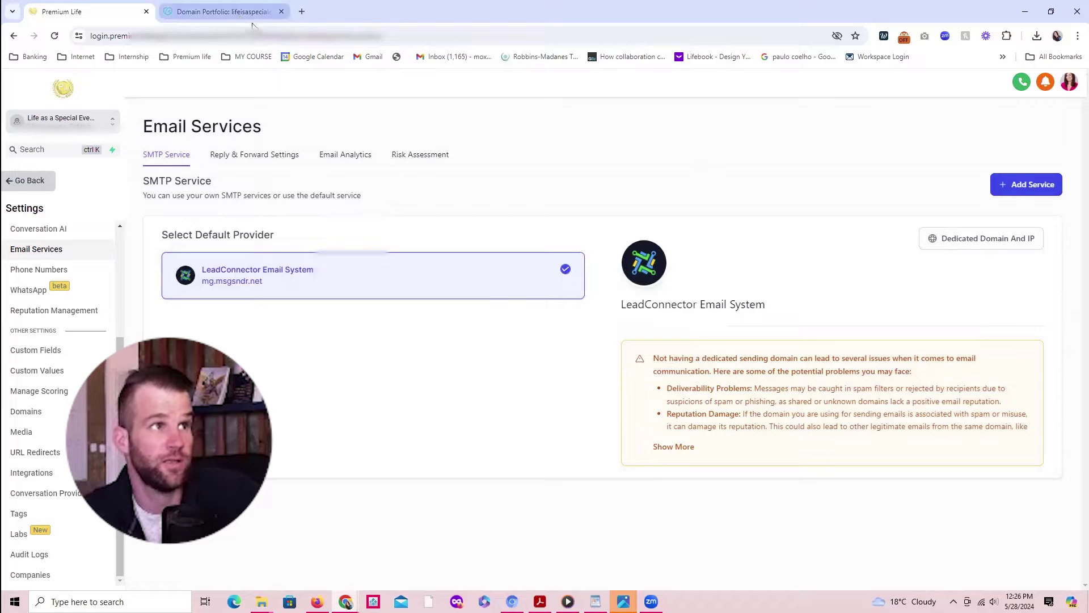
click(302, 12)
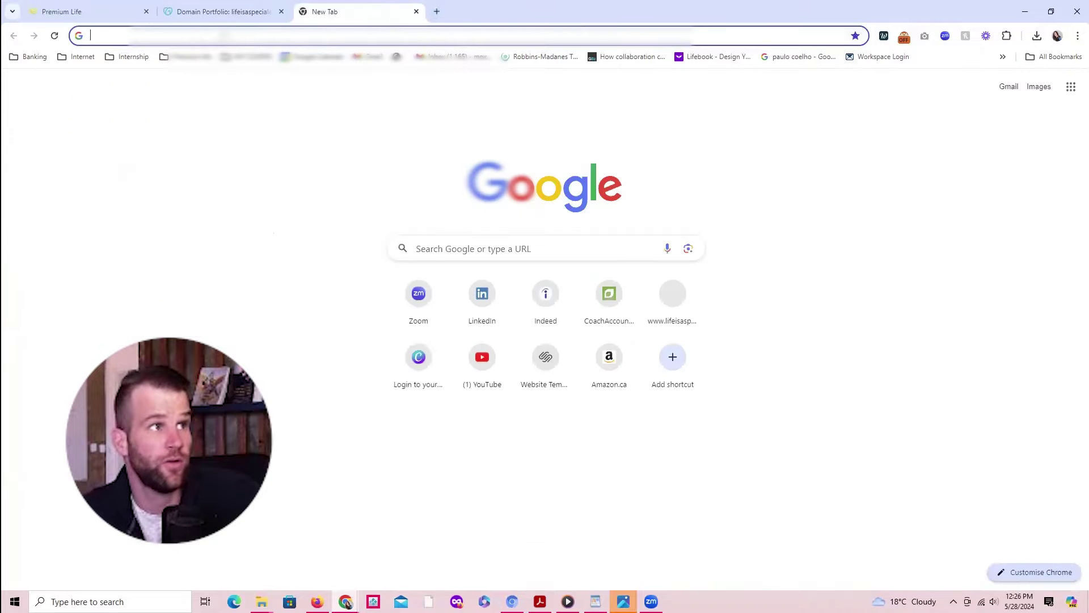
Step: Paste the business website address into the new tab, then go to the GoDaddy DNS records page
key(ctrl+v)
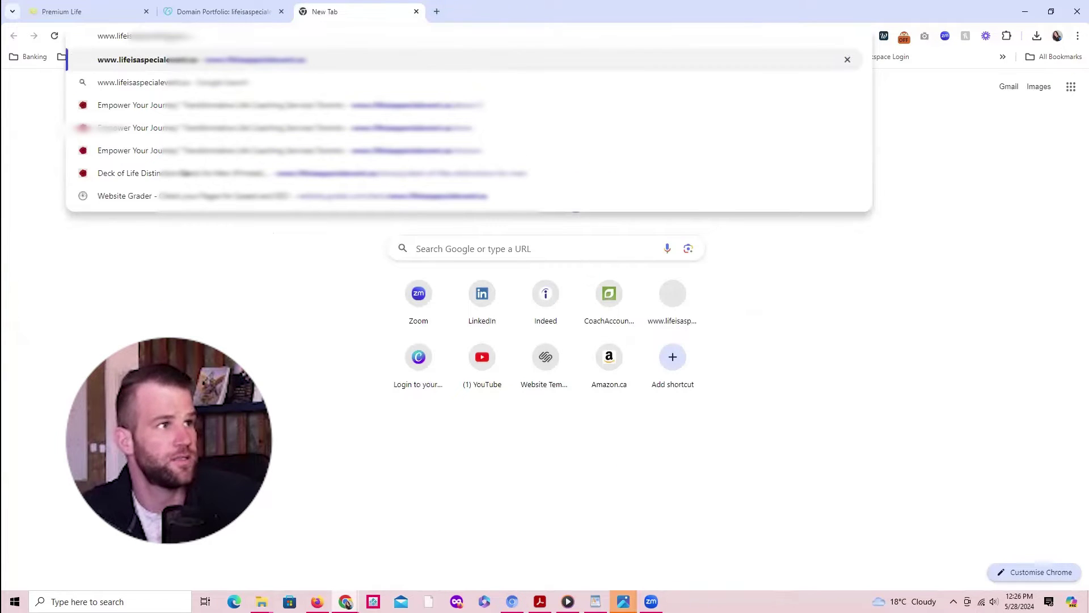
click(110, 17)
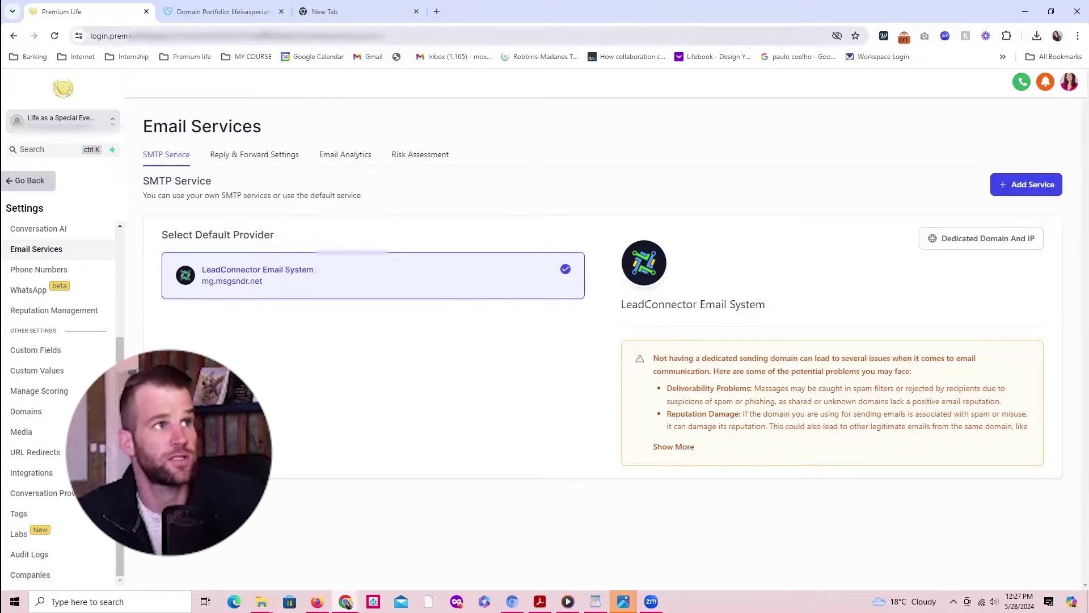
click(230, 14)
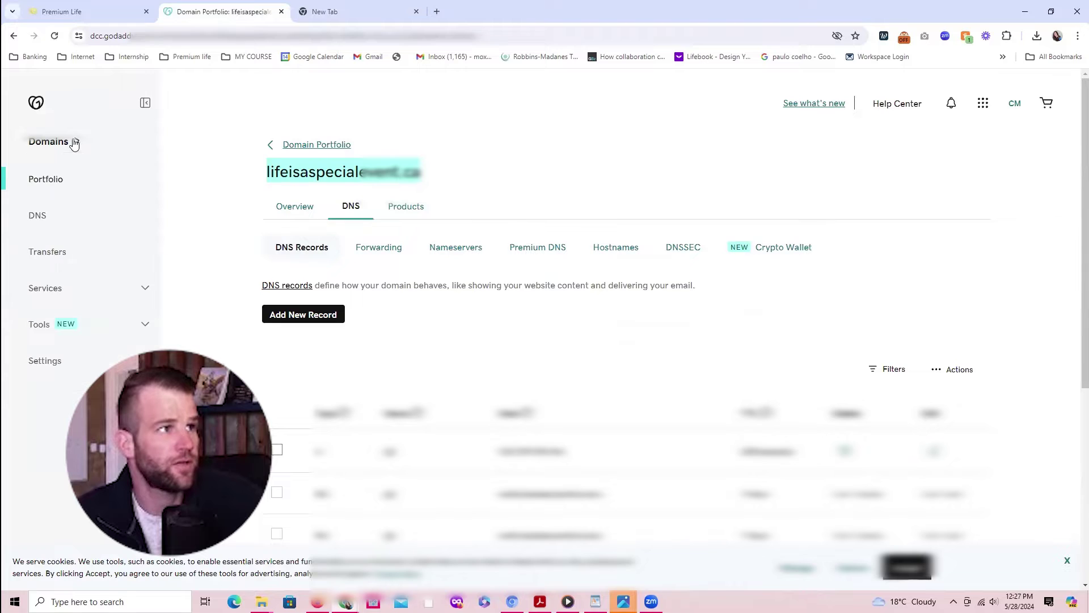
Step: Open GoDaddy's Email & Office overview and select the mailbox address in the user row
click(984, 103)
click(913, 288)
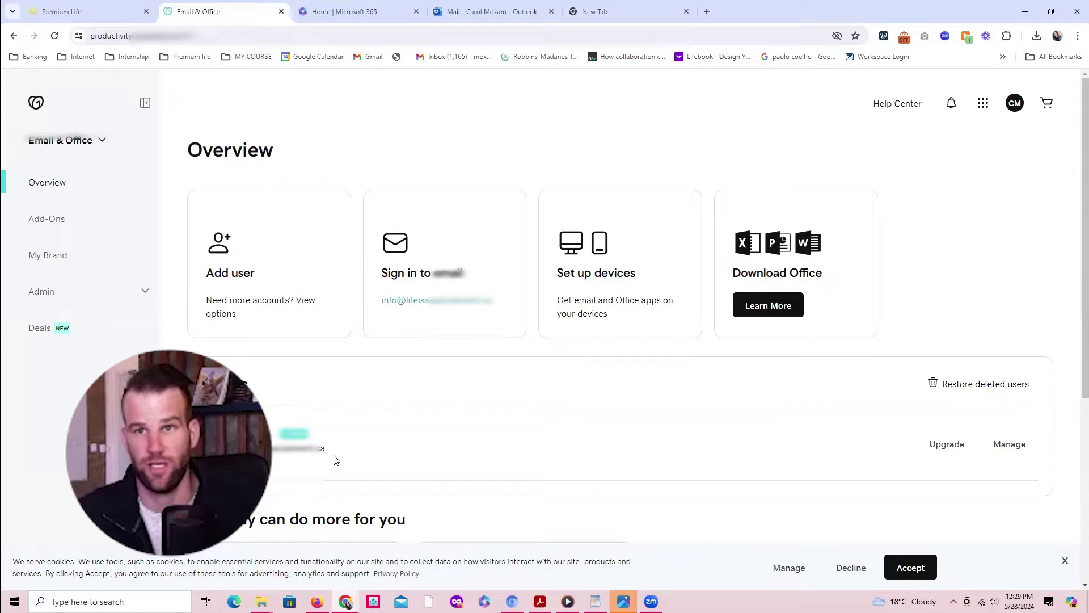
drag(337, 460, 266, 450)
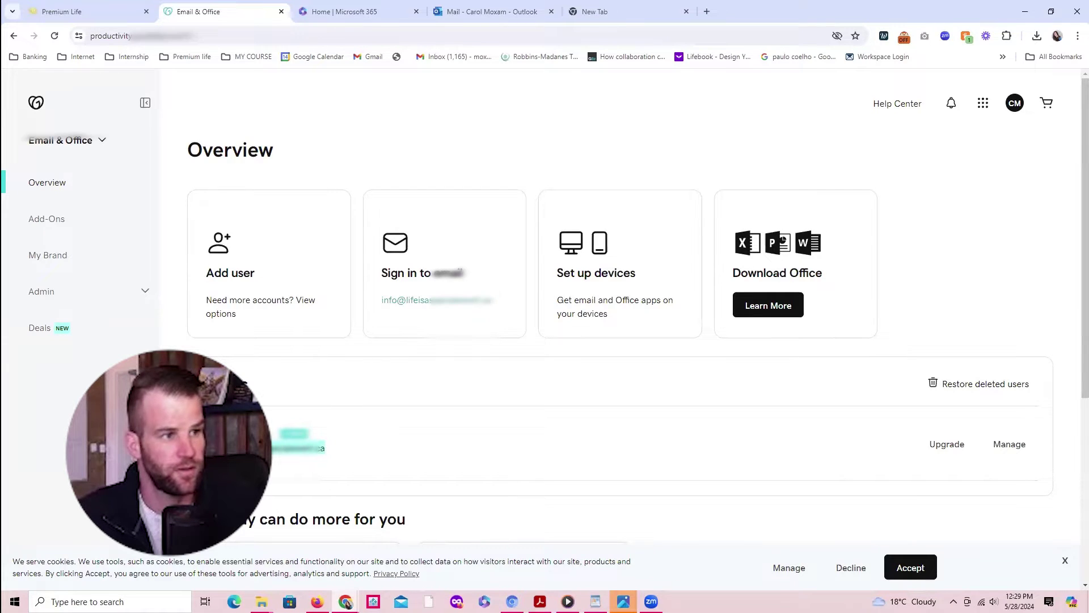
Step: Start adding a new domain under Premium Life's Dedicated Domain And IP settings
click(102, 18)
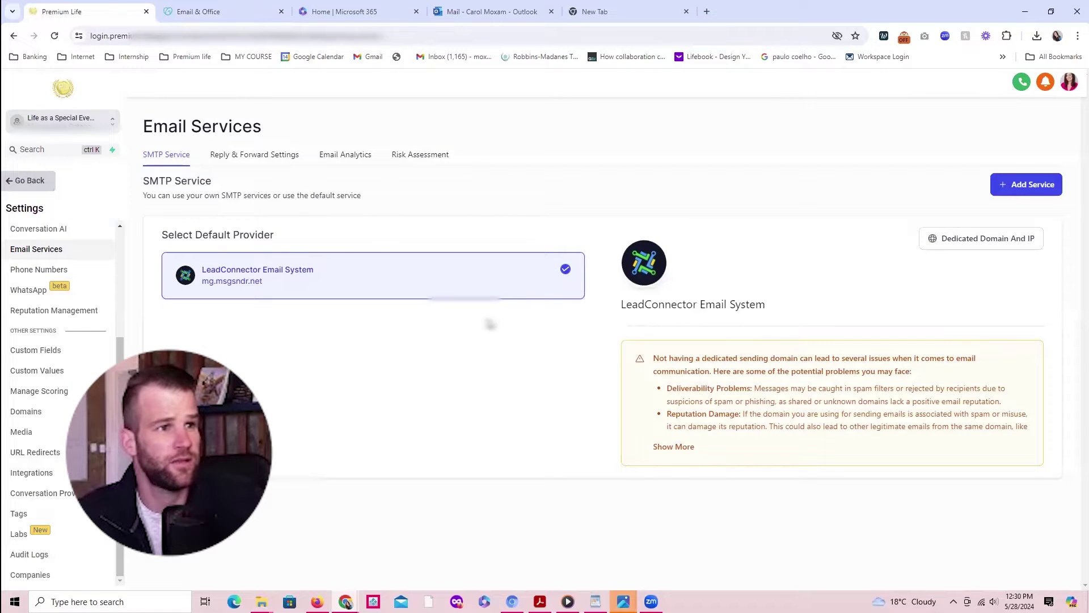
click(989, 238)
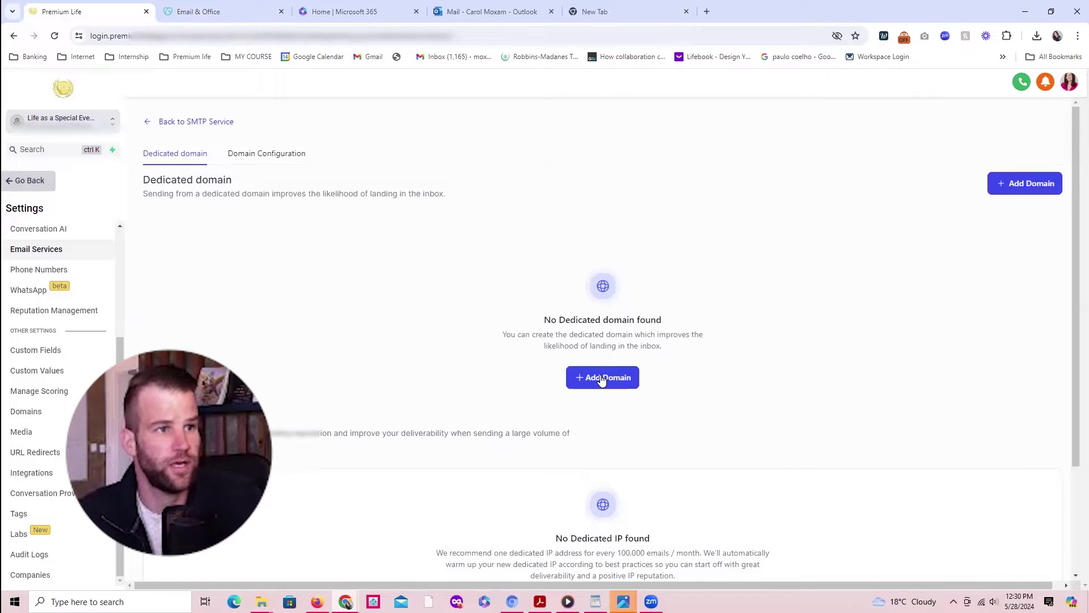
click(599, 378)
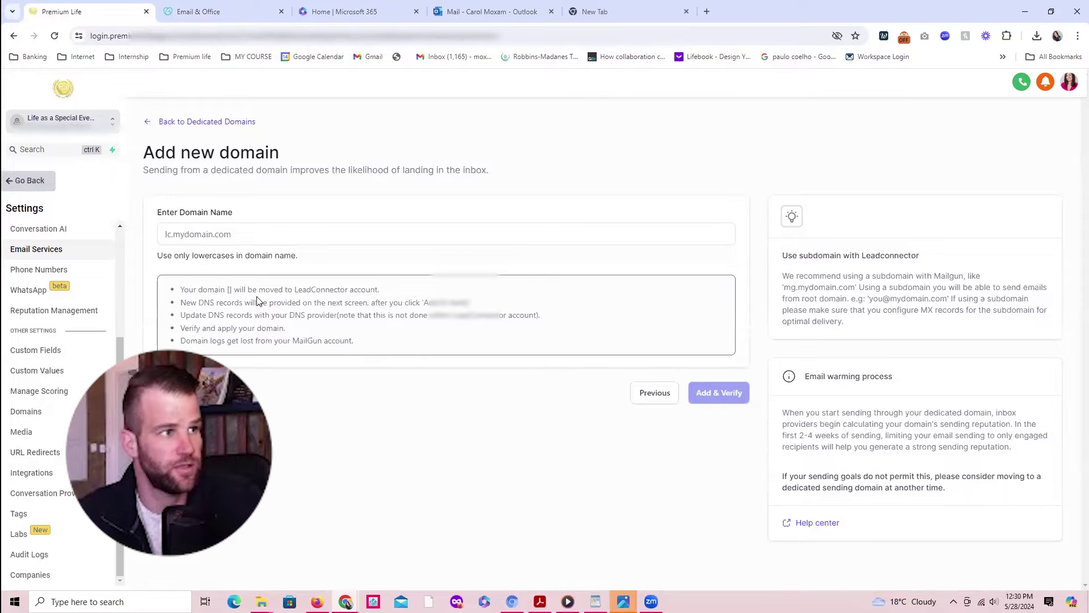
click(193, 235)
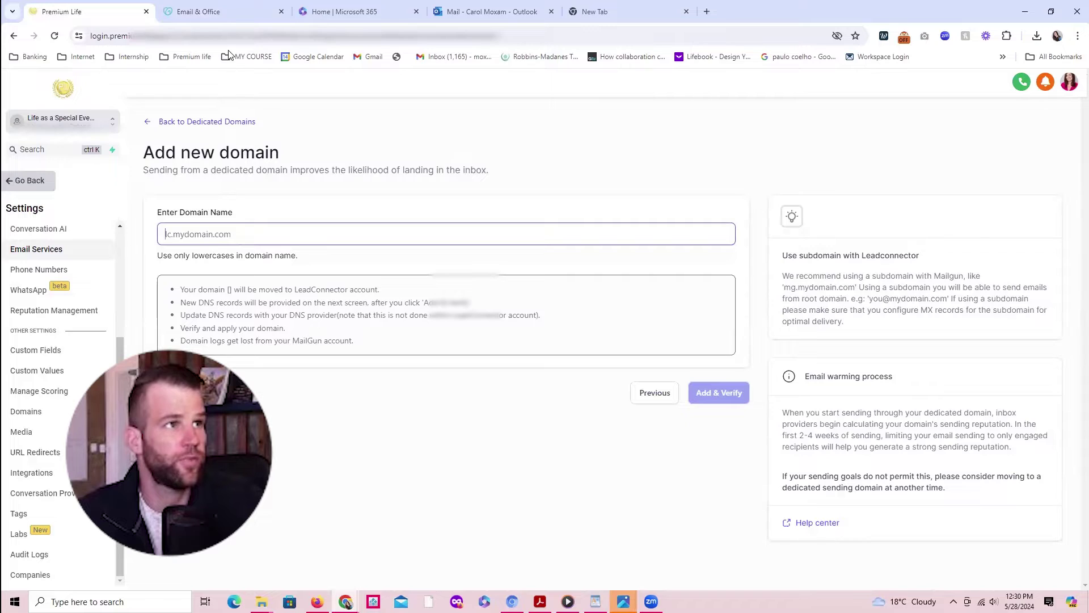
Step: Enter mail.lifeisaspecialevent.ca as the domain name and submit it with Add & Verify
click(199, 11)
click(492, 307)
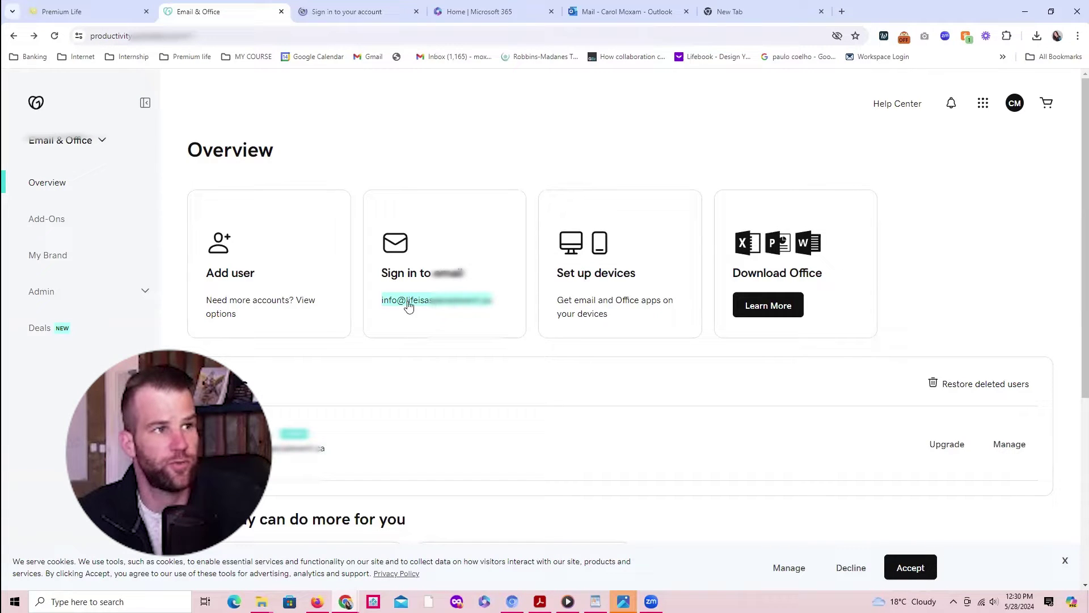
click(115, 11)
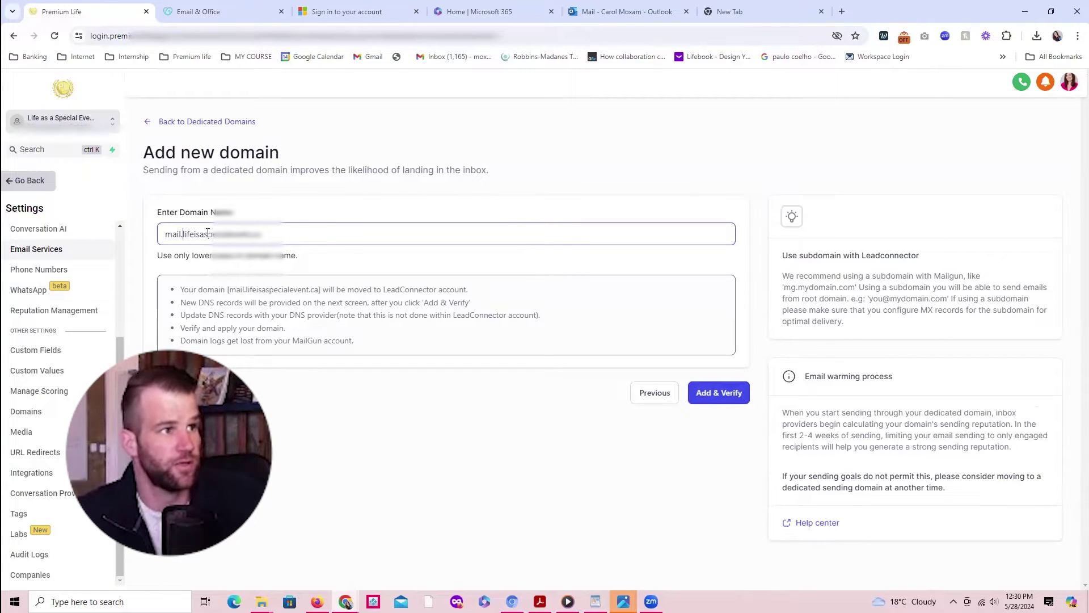
drag(181, 234, 168, 233)
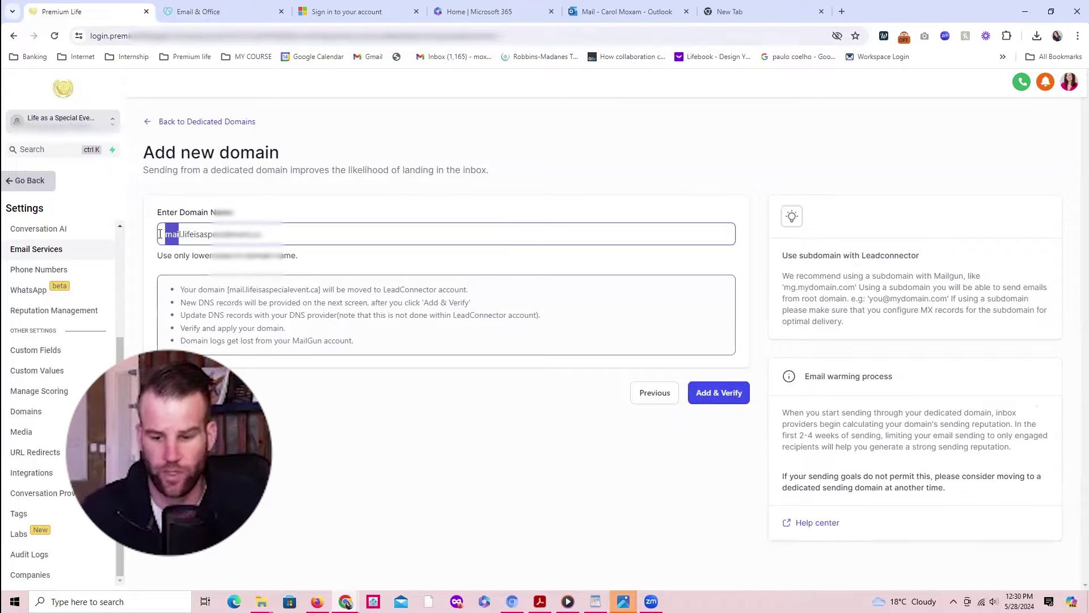
text(contact)
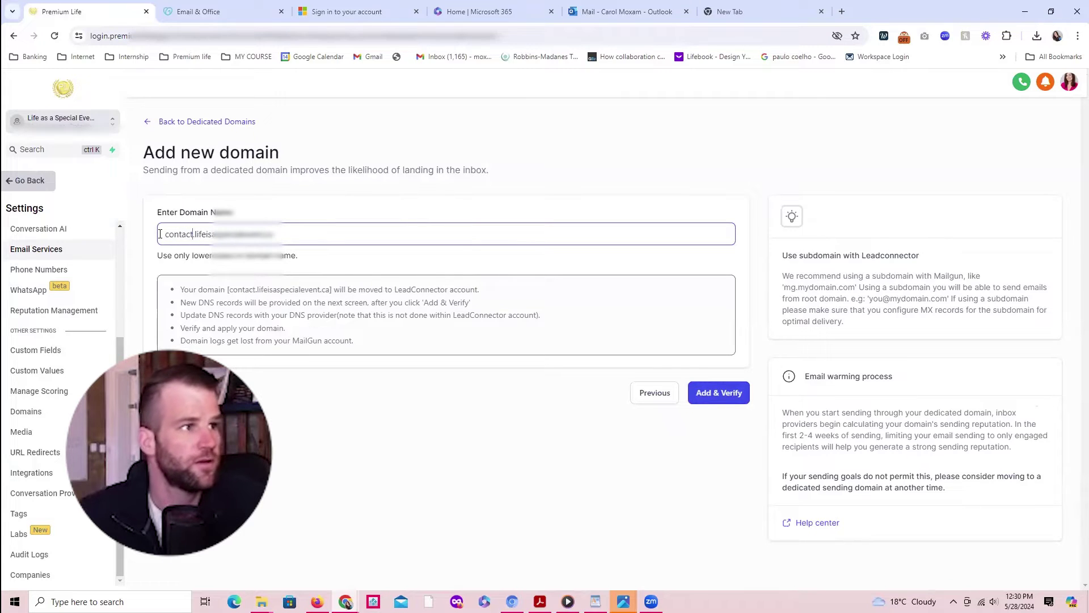
key(Delete)
key(Delete)
key(Delete)
key(Delete)
key(Delete)
key(Delete)
key(Delete)
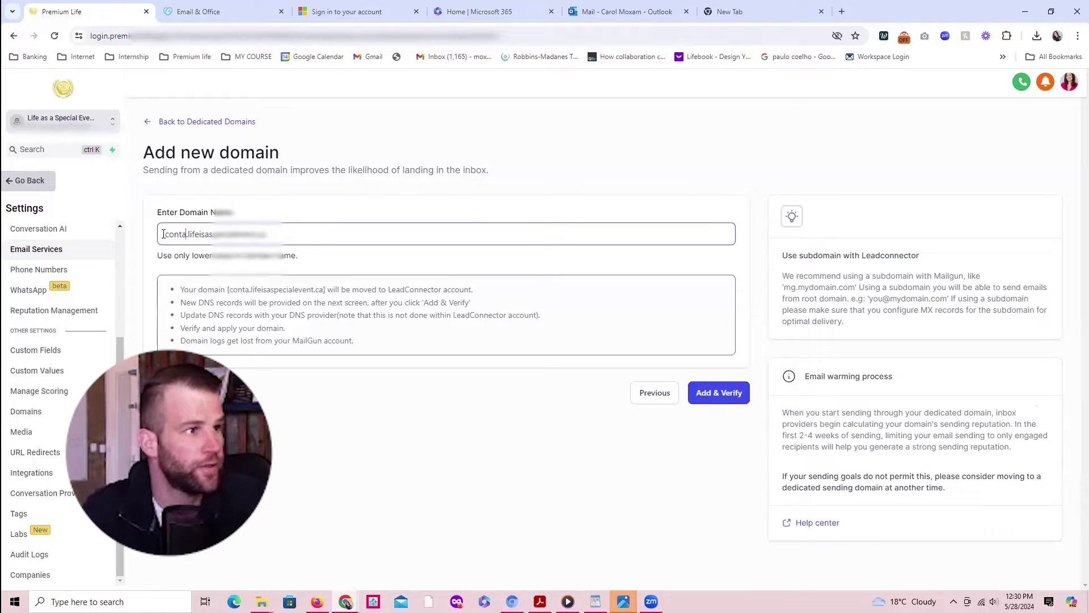
text(mail)
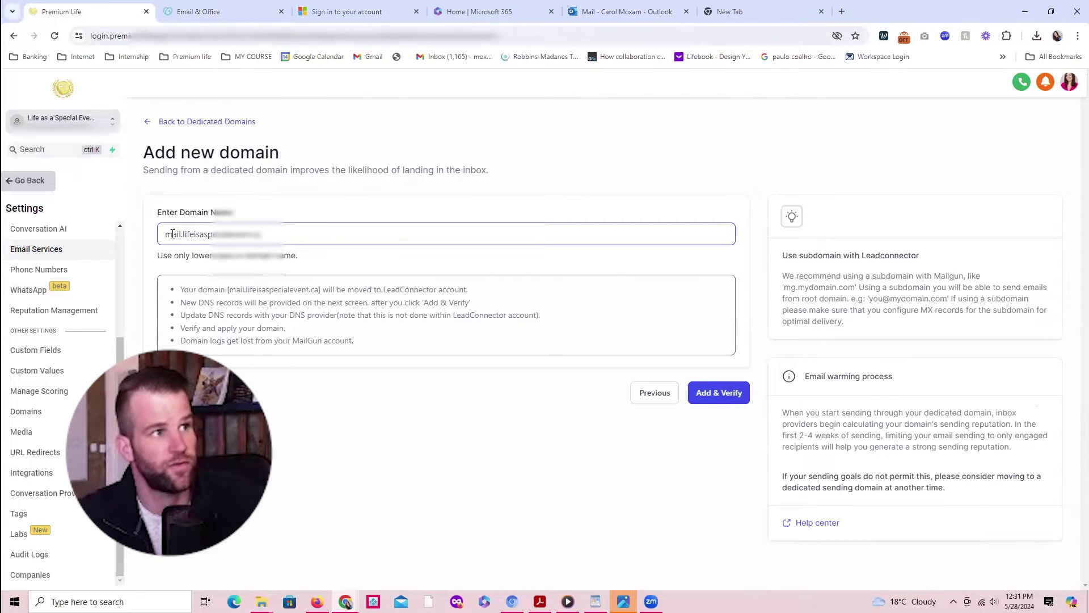
click(716, 391)
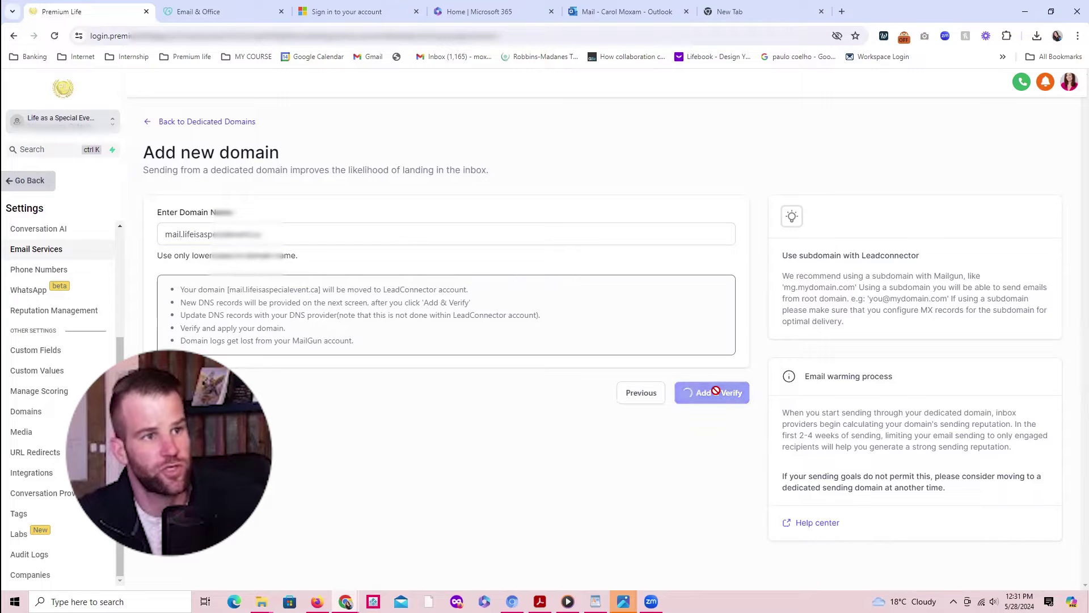
Step: Continue through Connect your domain and authorize GoDaddy as the DNS provider
click(260, 233)
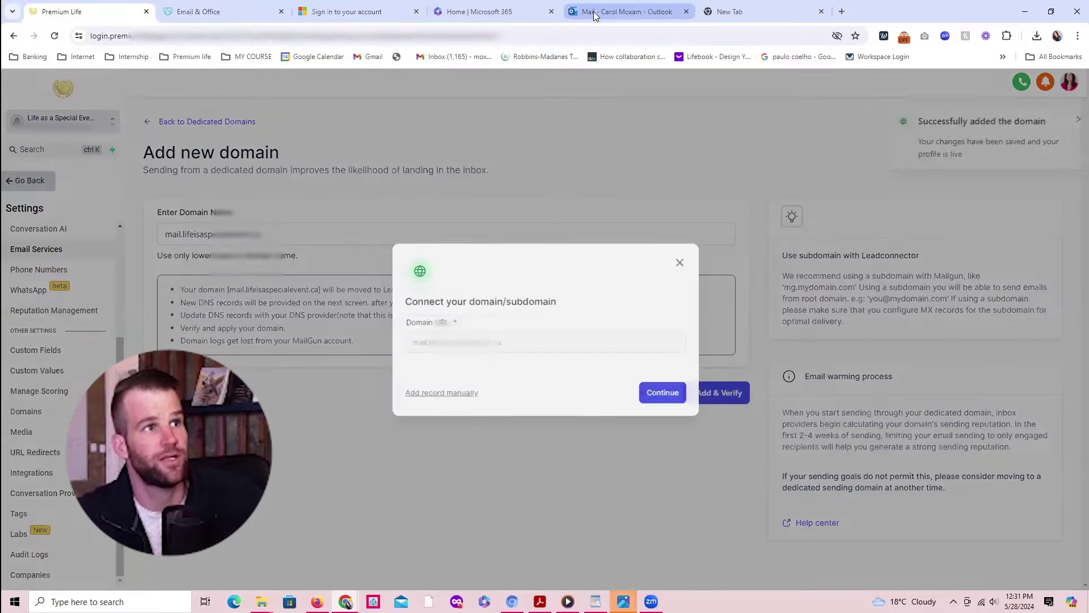
click(594, 12)
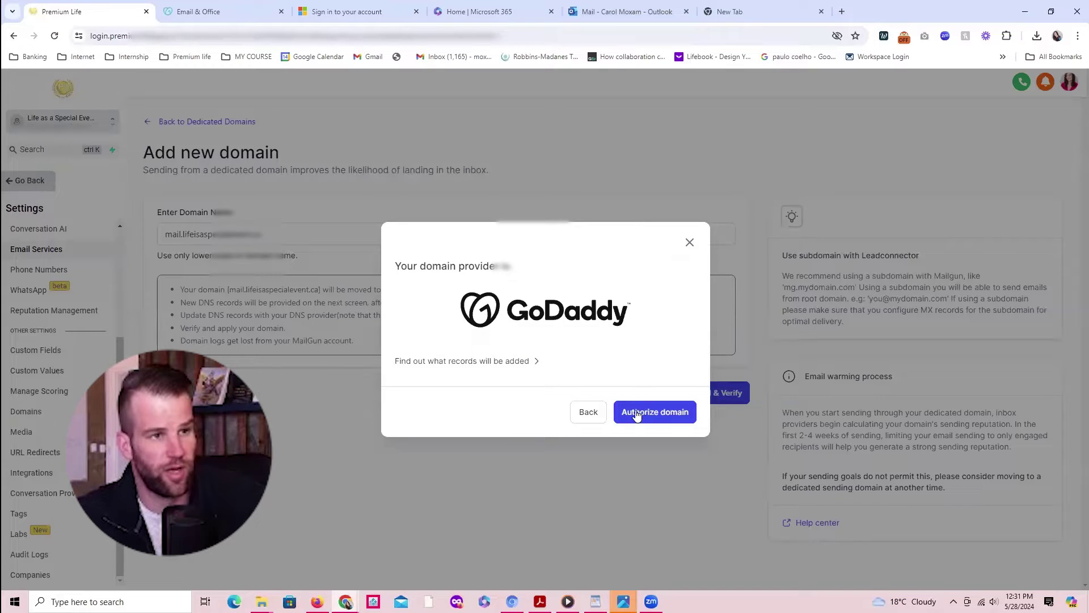
click(638, 413)
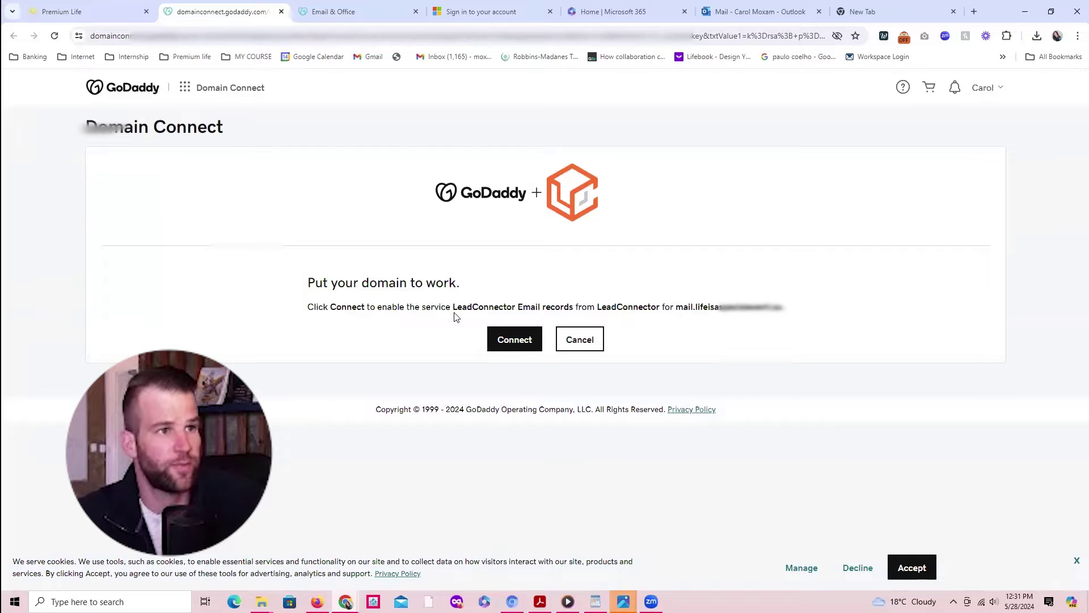
Step: Connect the LeadConnector email records in GoDaddy and close back to the verification page
click(505, 338)
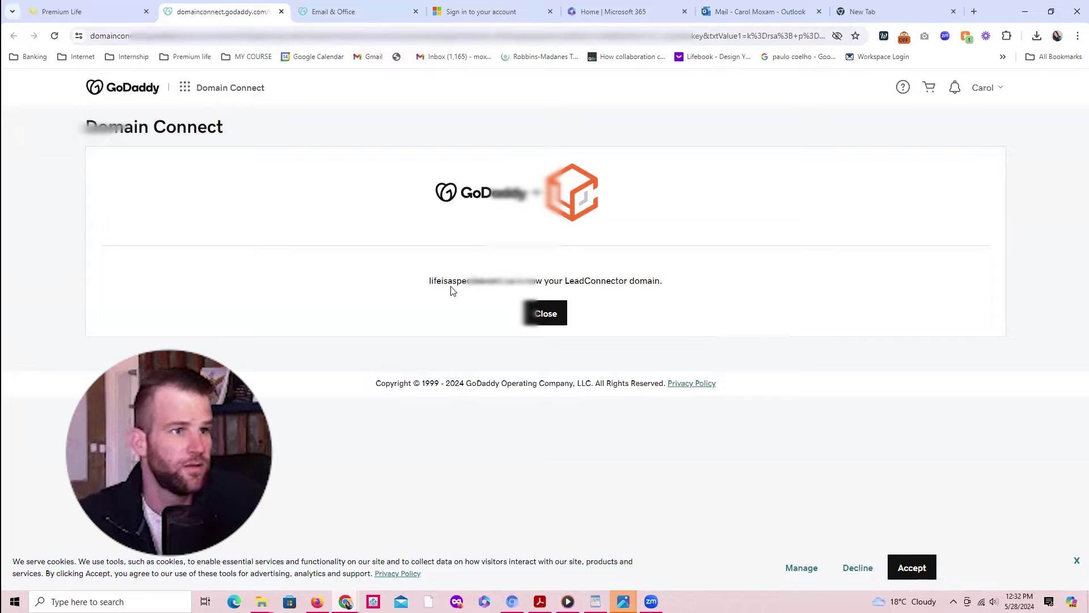
click(543, 313)
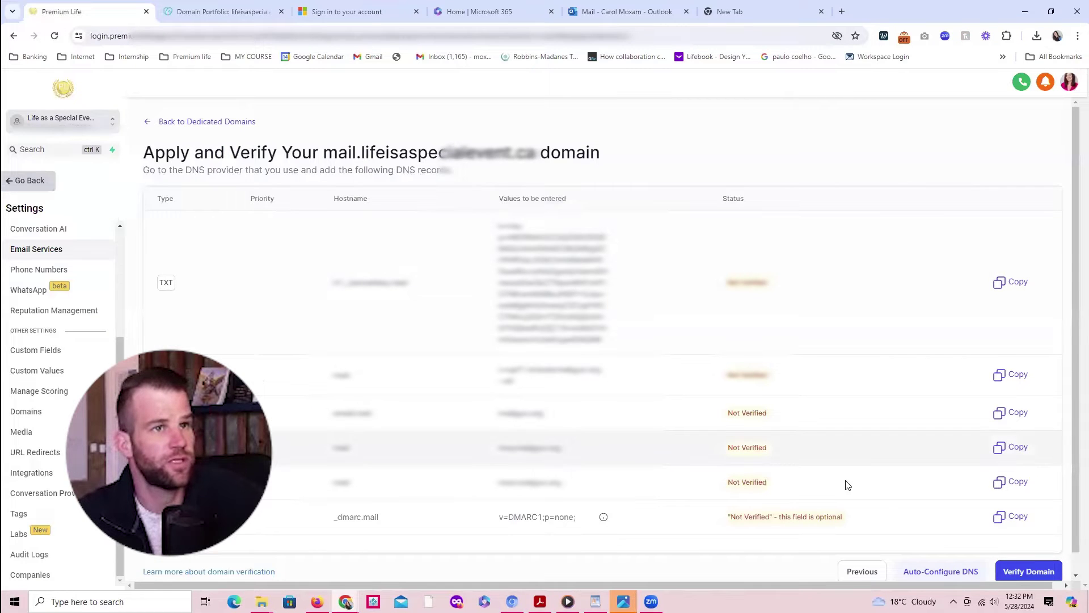
Step: Recheck DNS record verification and copy the unverified _dmarc.mail hostname for GoDaddy
click(1017, 574)
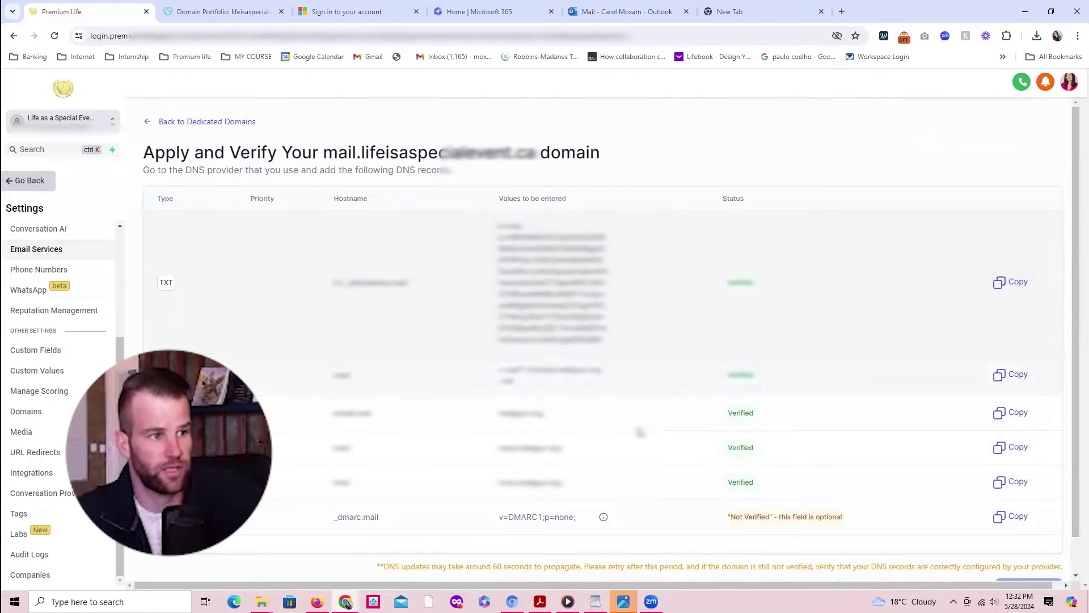
drag(334, 521, 390, 525)
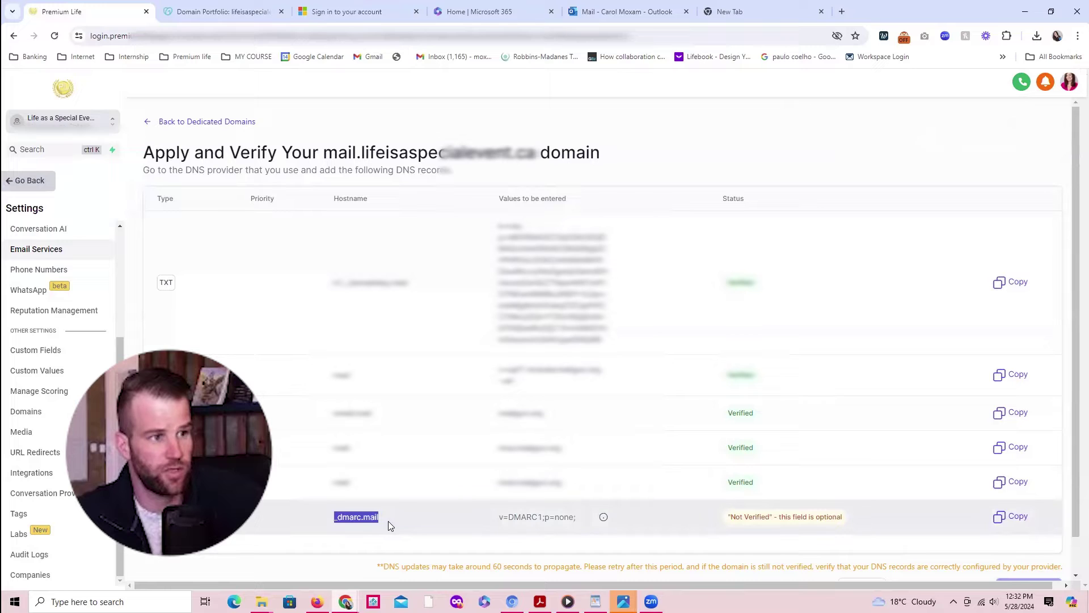
right_click(366, 516)
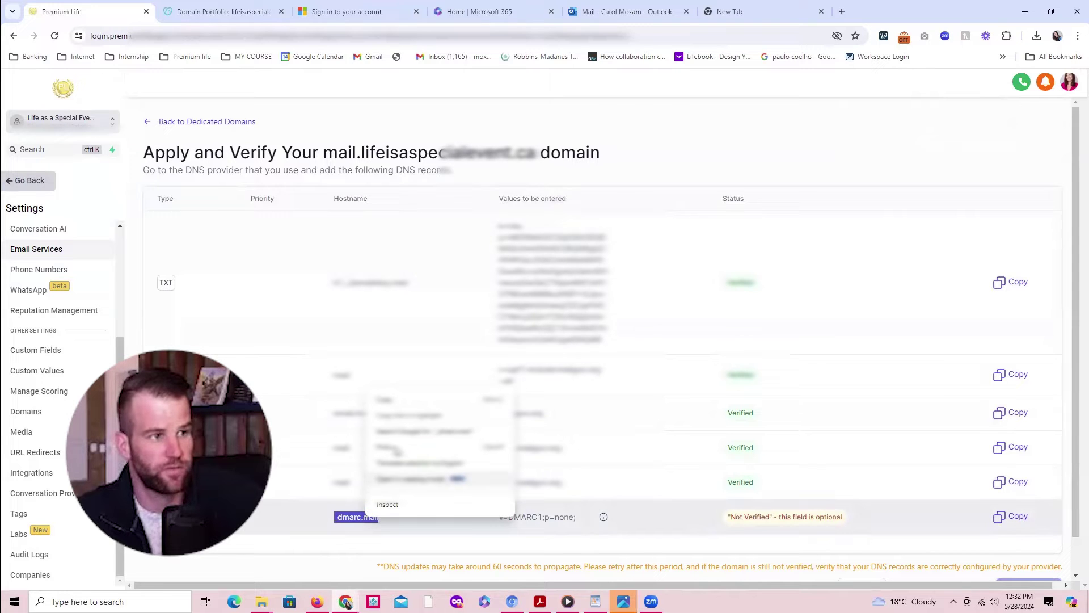
click(400, 402)
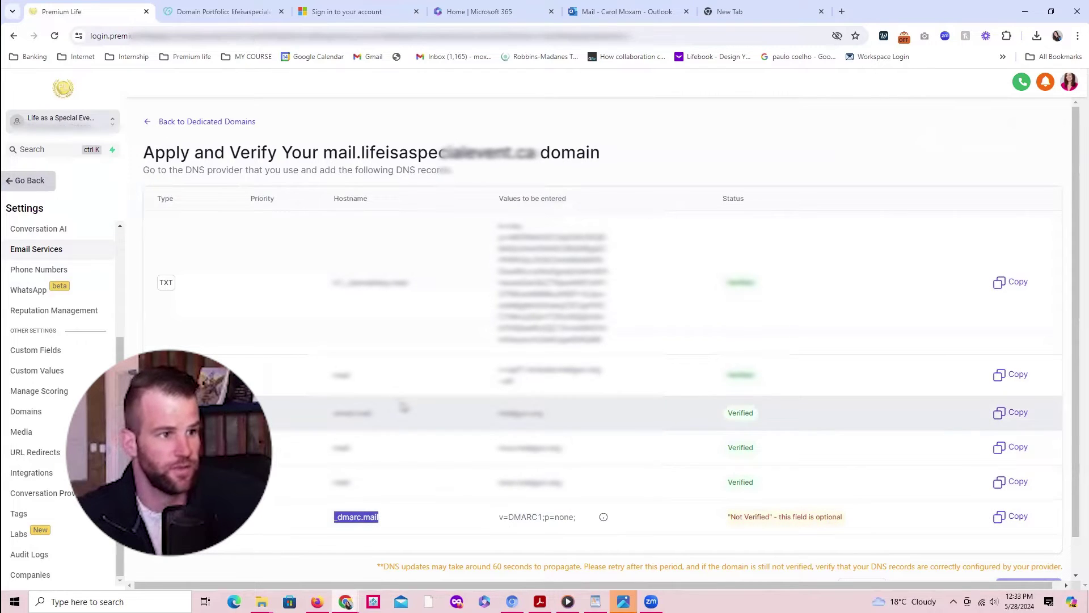
click(240, 14)
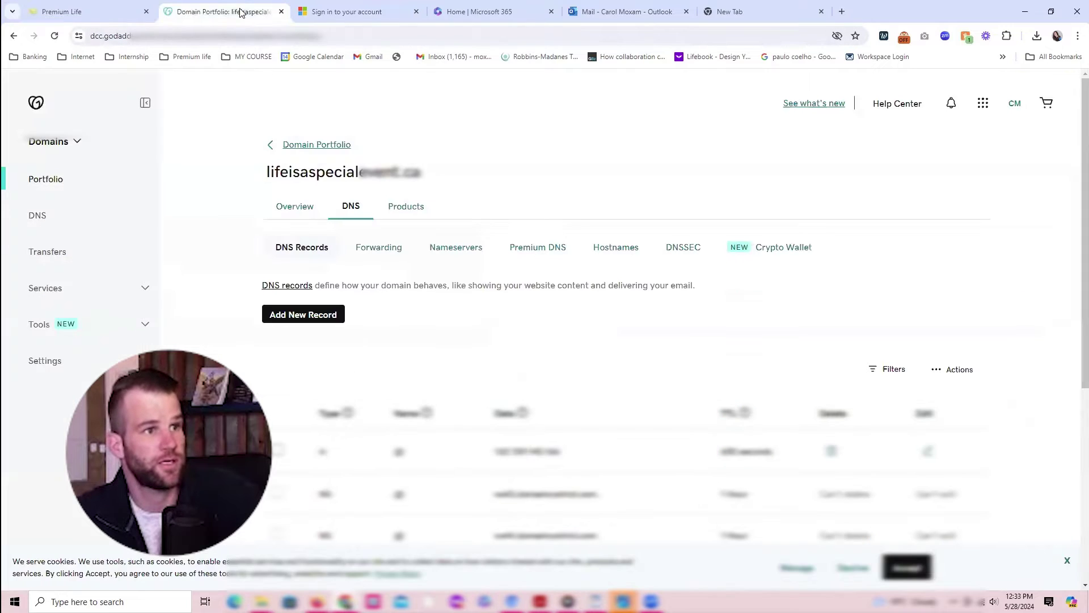
Step: Add and save a GoDaddy TXT record named _dmarc.mail with value v=DMARC1;p=none;
click(317, 313)
click(328, 392)
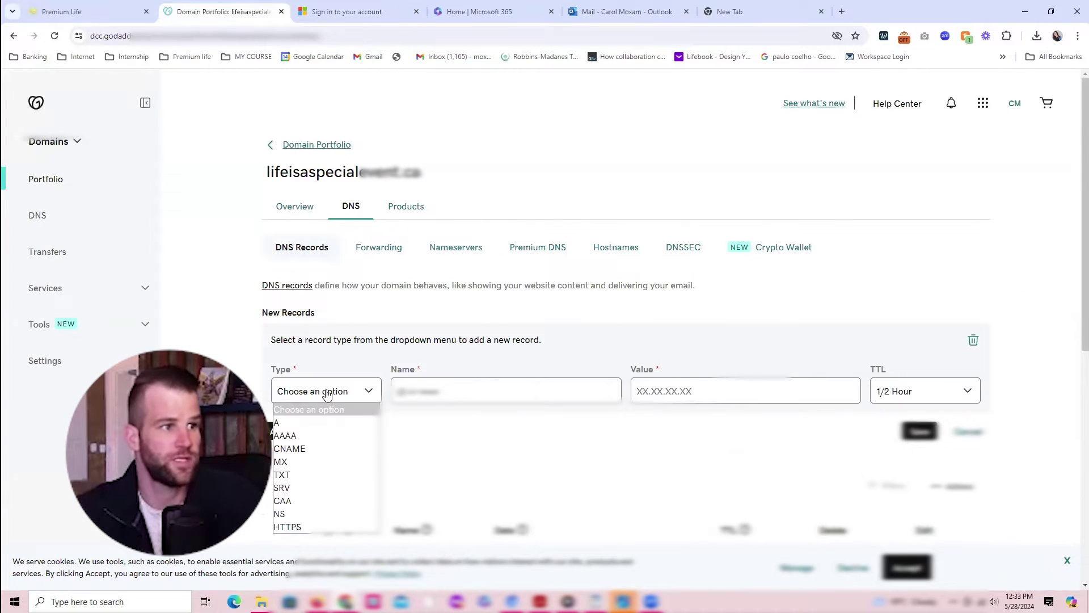
click(289, 475)
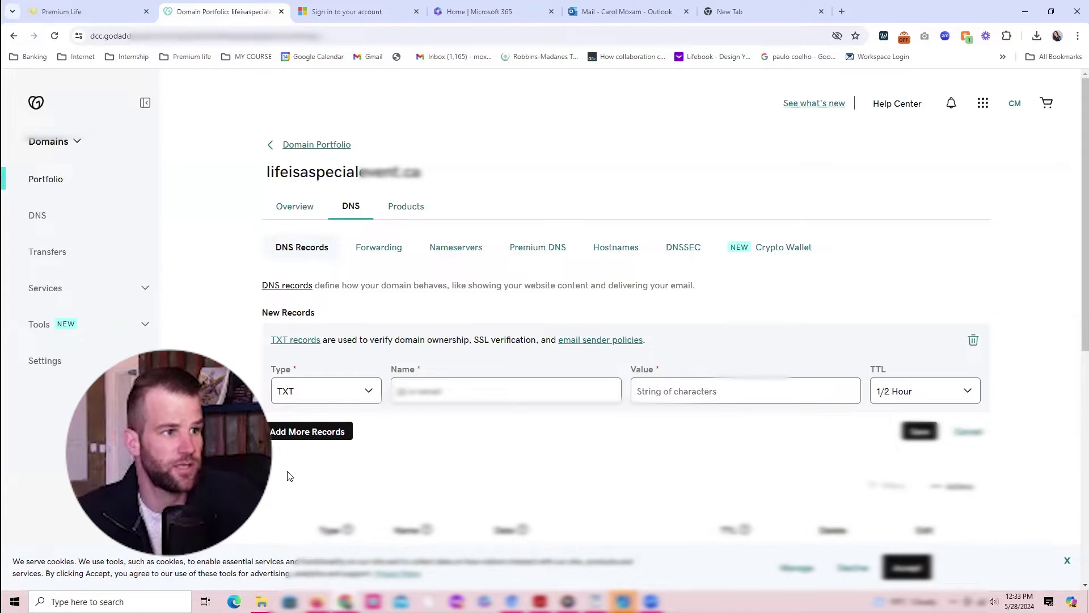
key(ctrl+v)
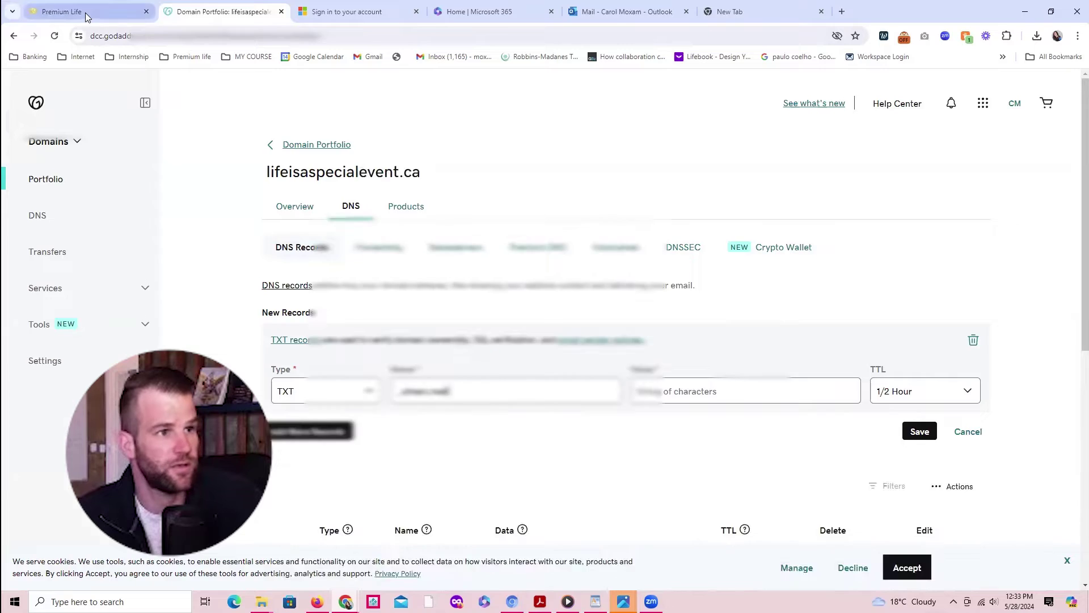
click(74, 12)
drag(499, 517, 577, 520)
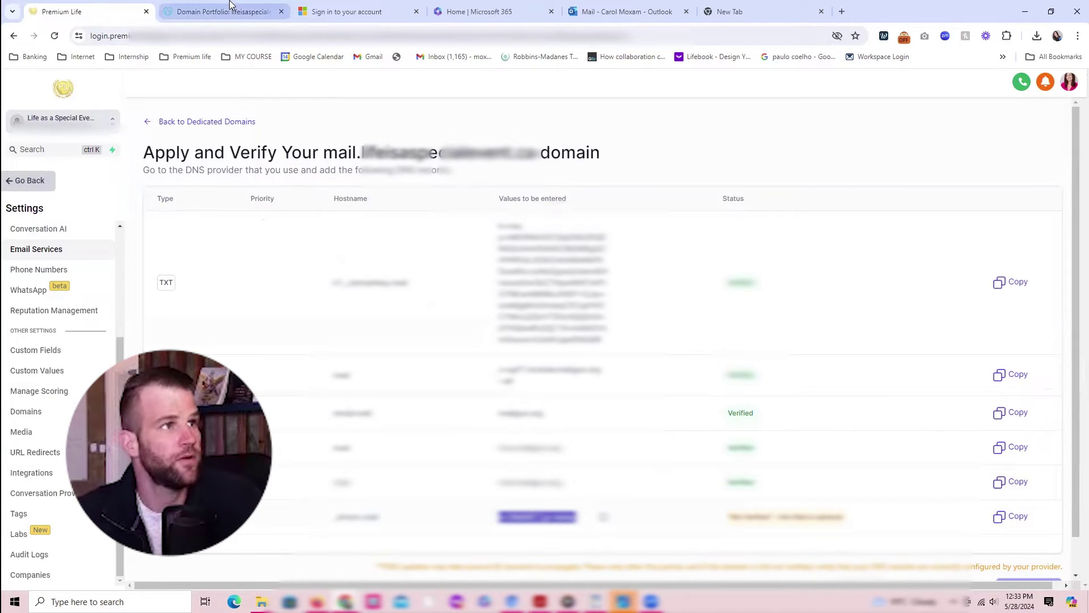
click(227, 11)
click(701, 390)
key(ctrl+v)
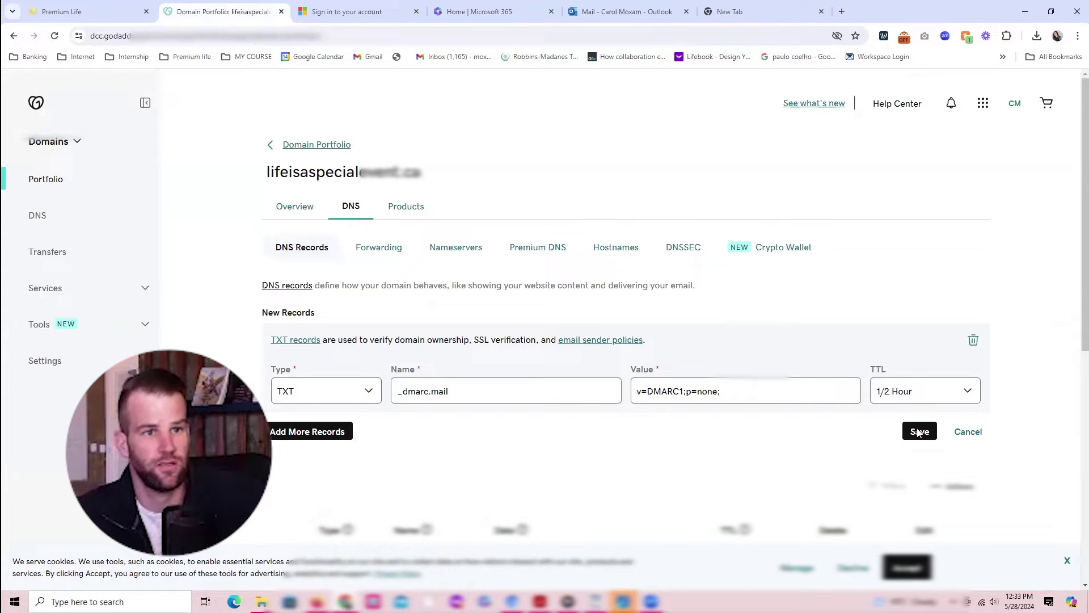
click(920, 433)
key(ctrl+shift+Tab)
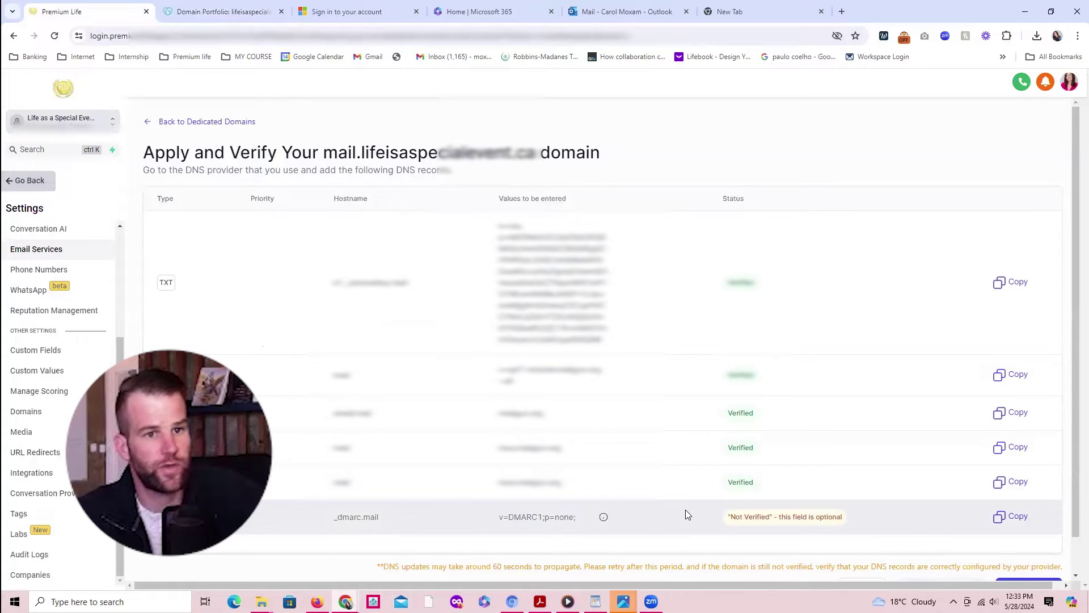
Step: Verify mail.lifeisaspecialevent.ca until its SSL shows issued, then return to the SMTP service settings
scroll(961, 536, down, 1)
click(1016, 549)
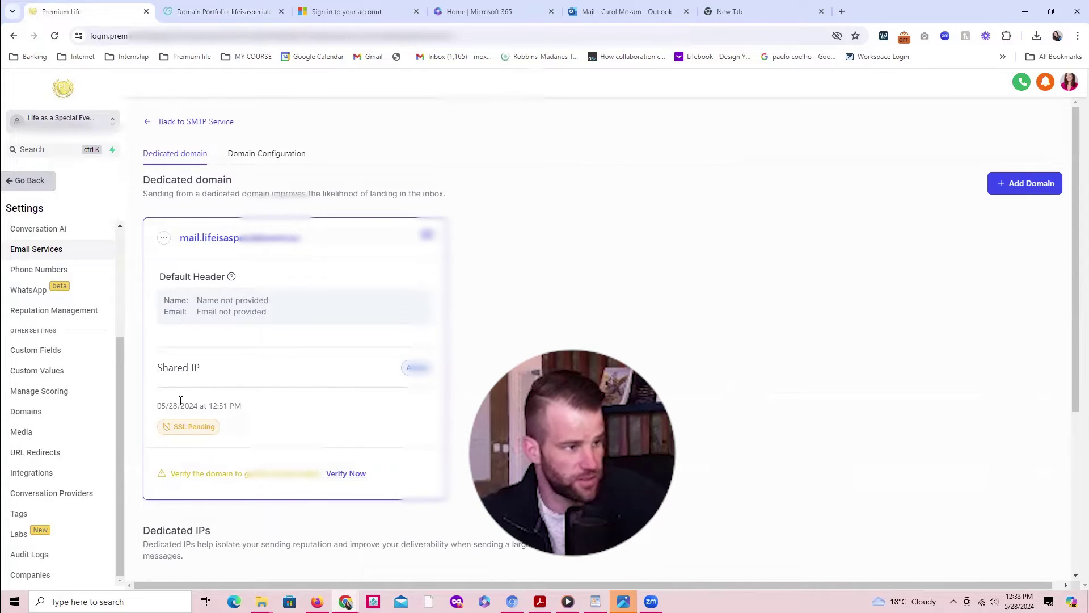
click(347, 474)
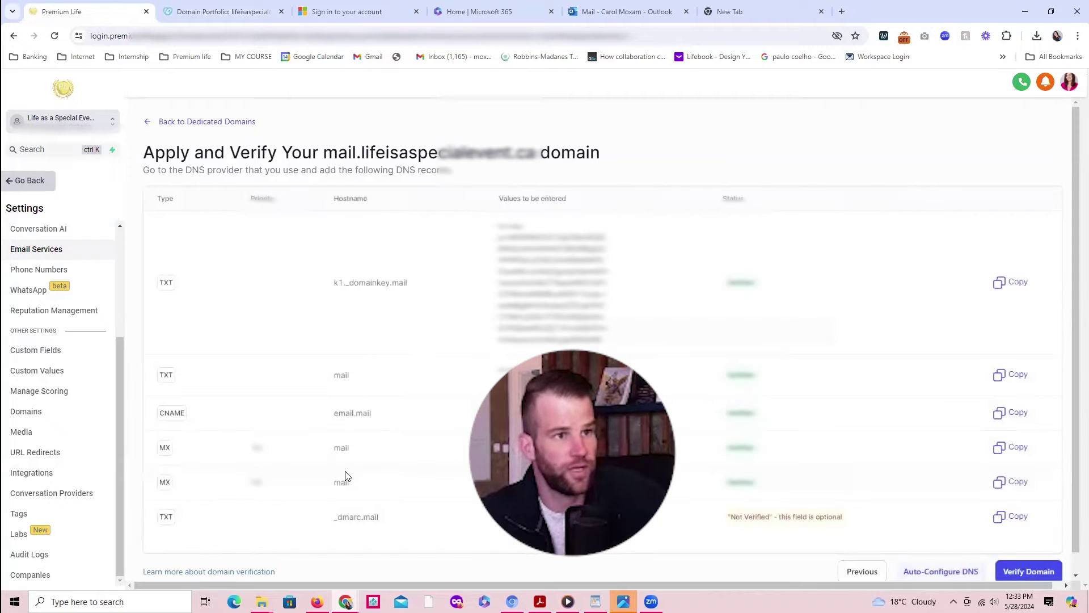
click(1019, 572)
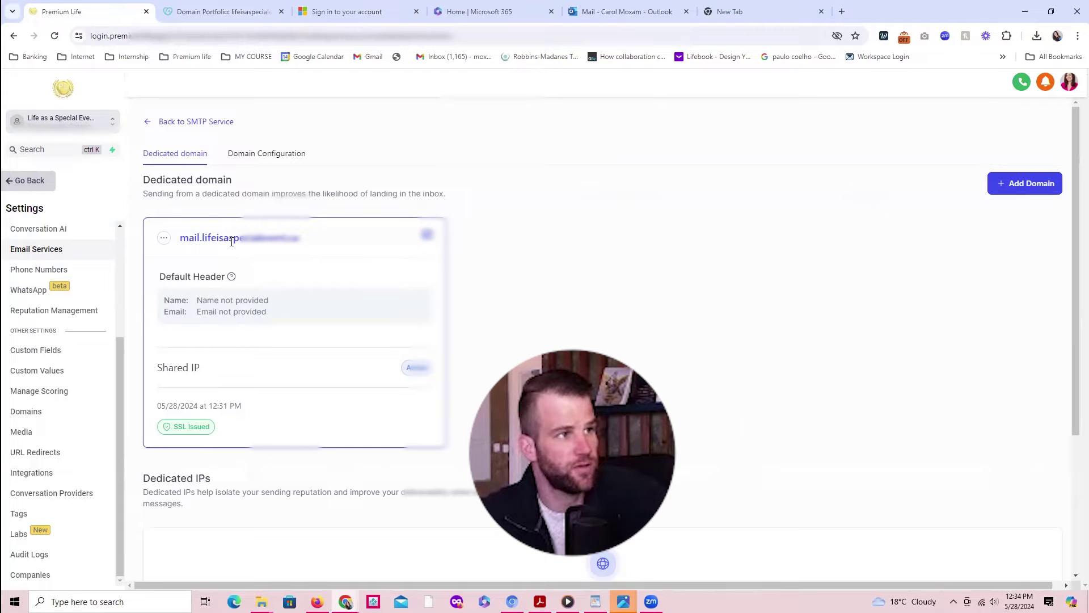
click(150, 125)
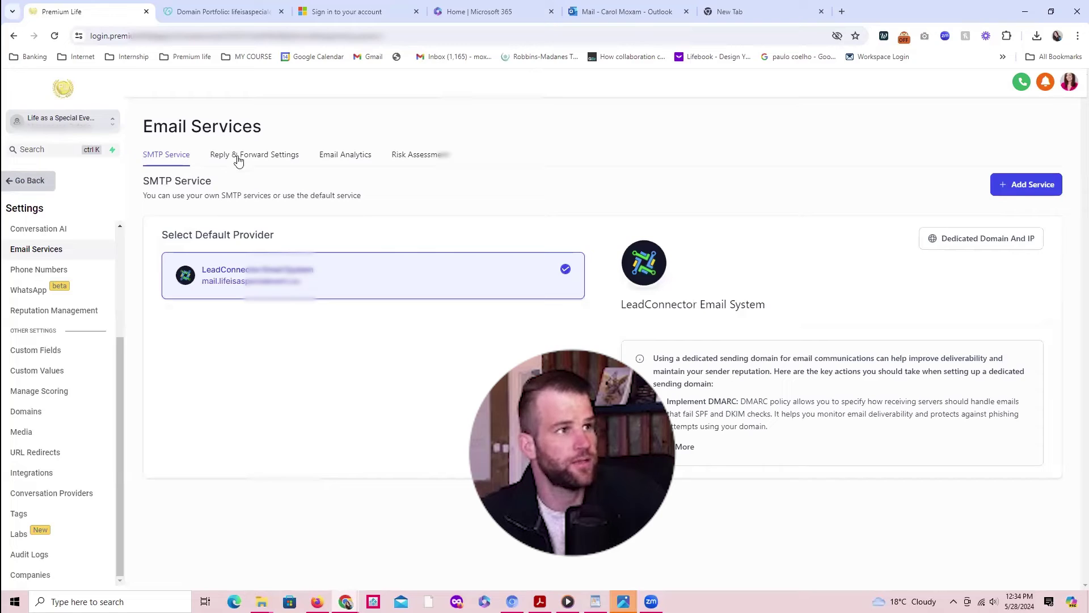
click(246, 159)
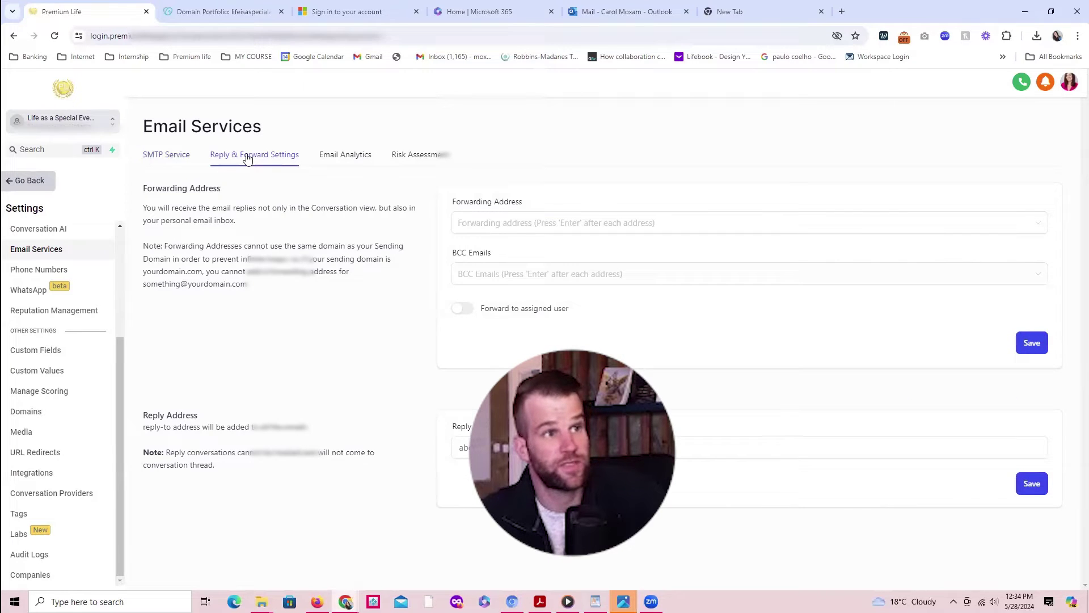
Step: Add the business's info address as the forwarding address and save it
click(472, 226)
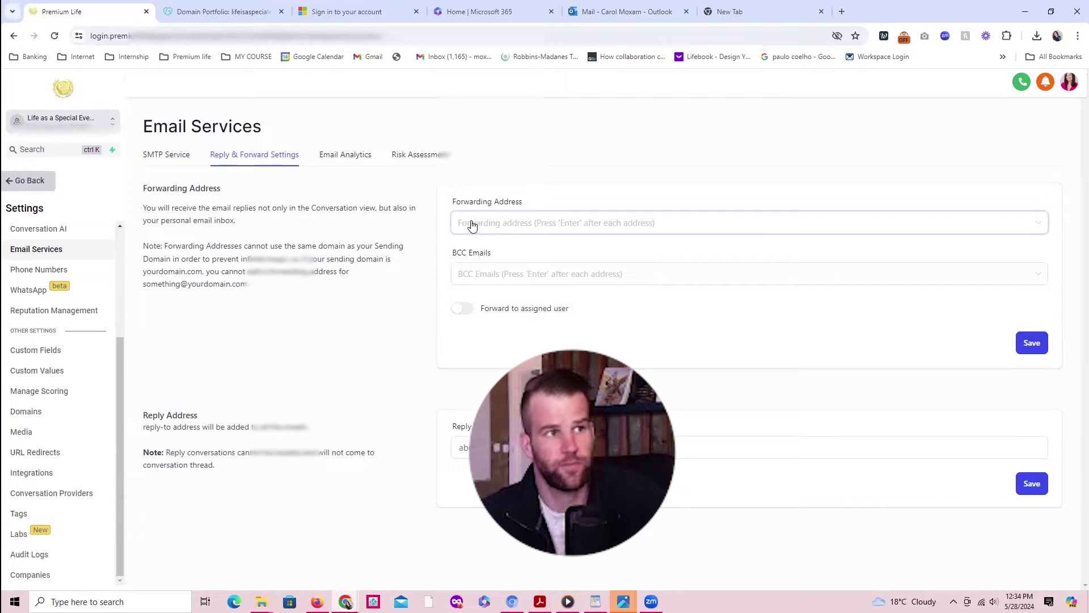
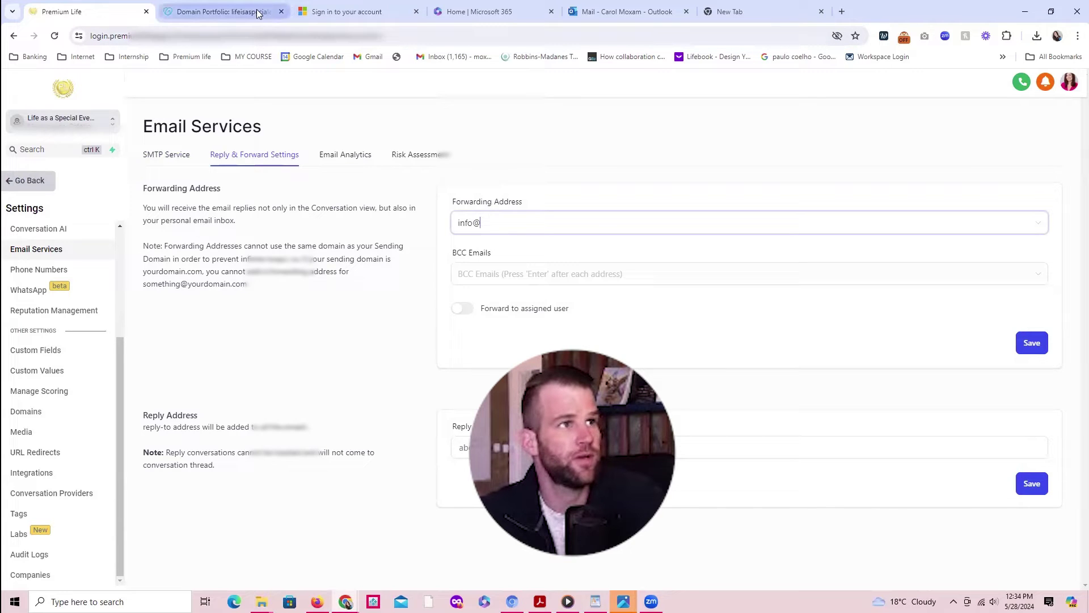
click(492, 227)
key(ctrl+v)
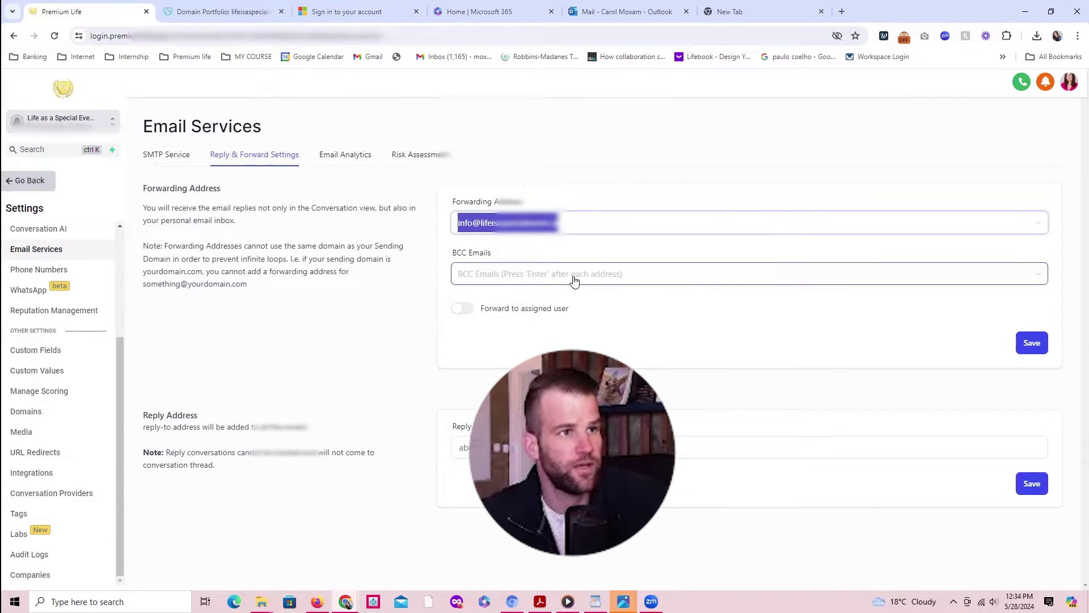
click(527, 226)
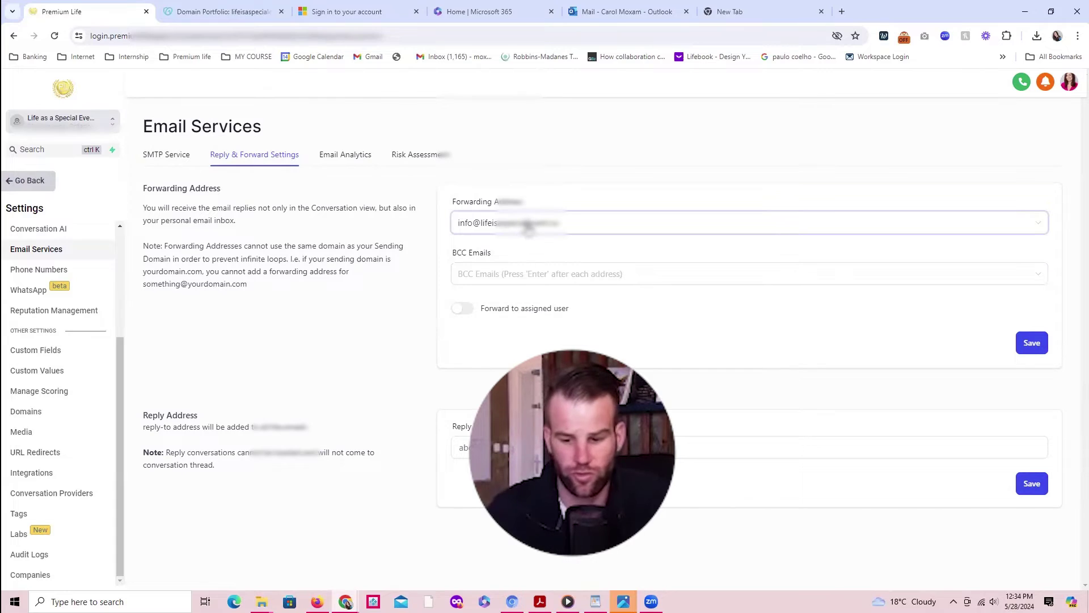
key(Return)
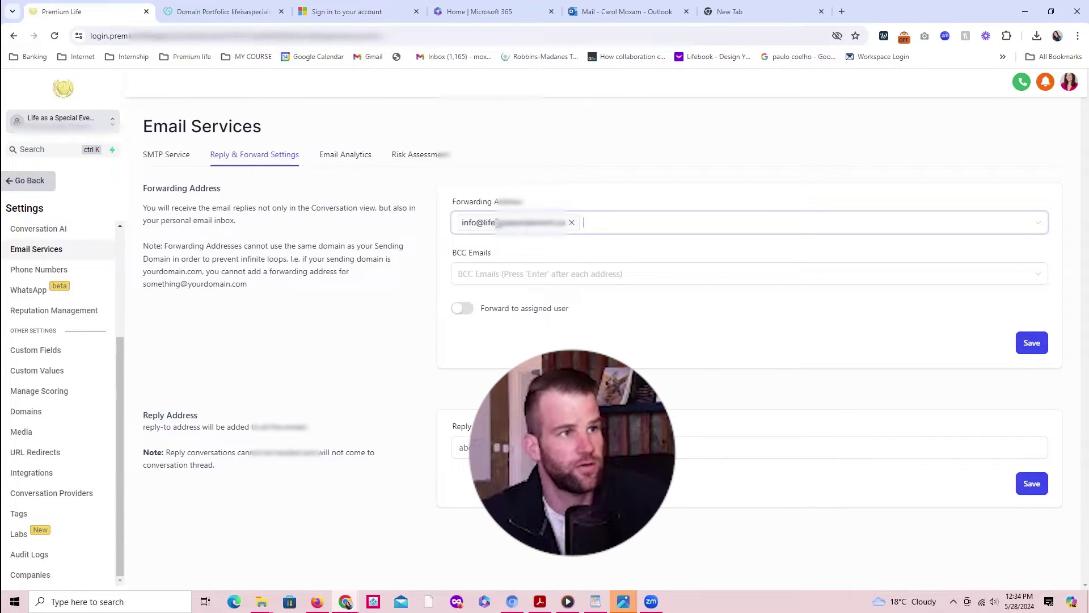
click(1032, 343)
Step: Read over the reply address notes, then leave settings for the Opportunities board
click(479, 448)
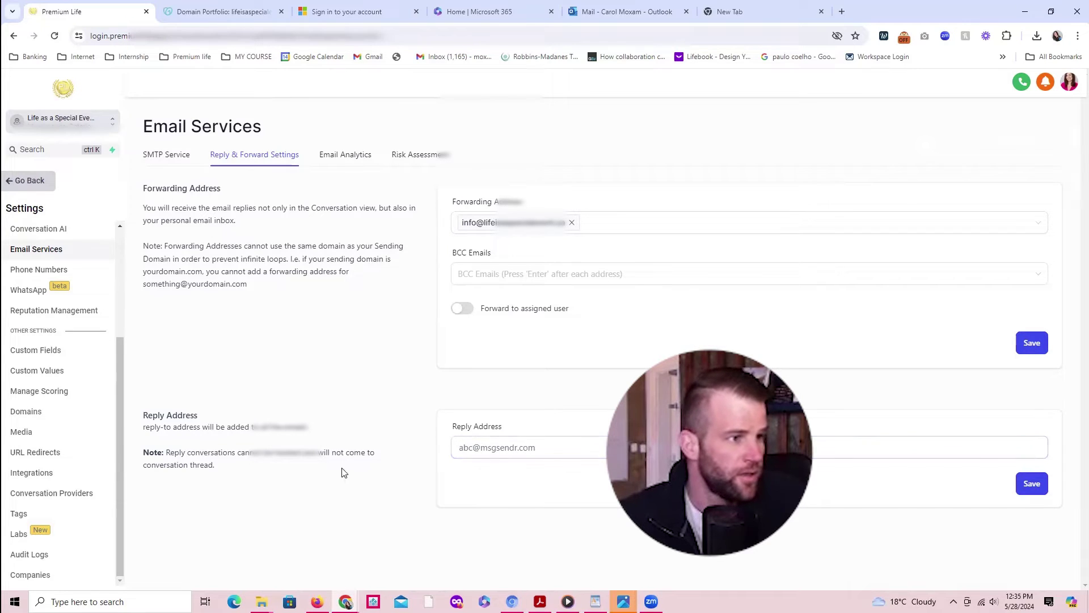
drag(224, 454, 289, 454)
click(289, 454)
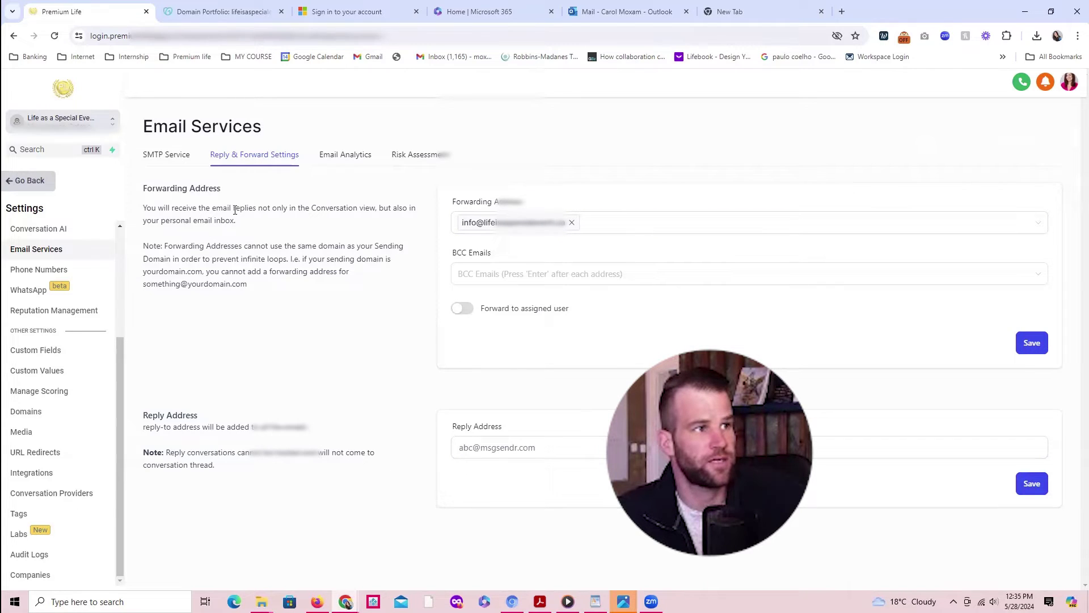
drag(197, 209, 278, 209)
click(211, 217)
drag(173, 220, 223, 220)
click(224, 219)
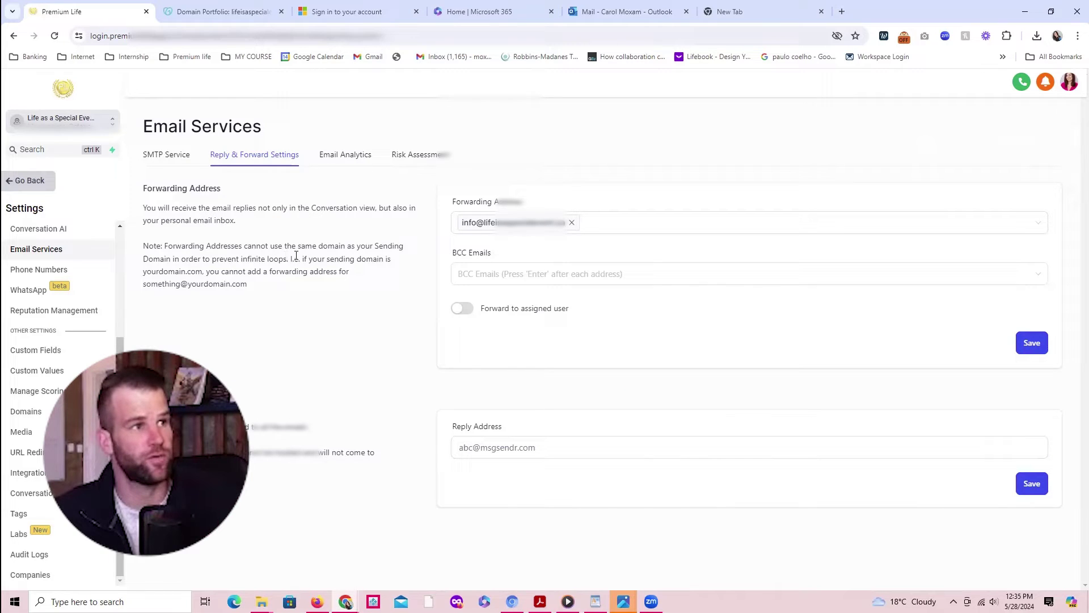
click(28, 182)
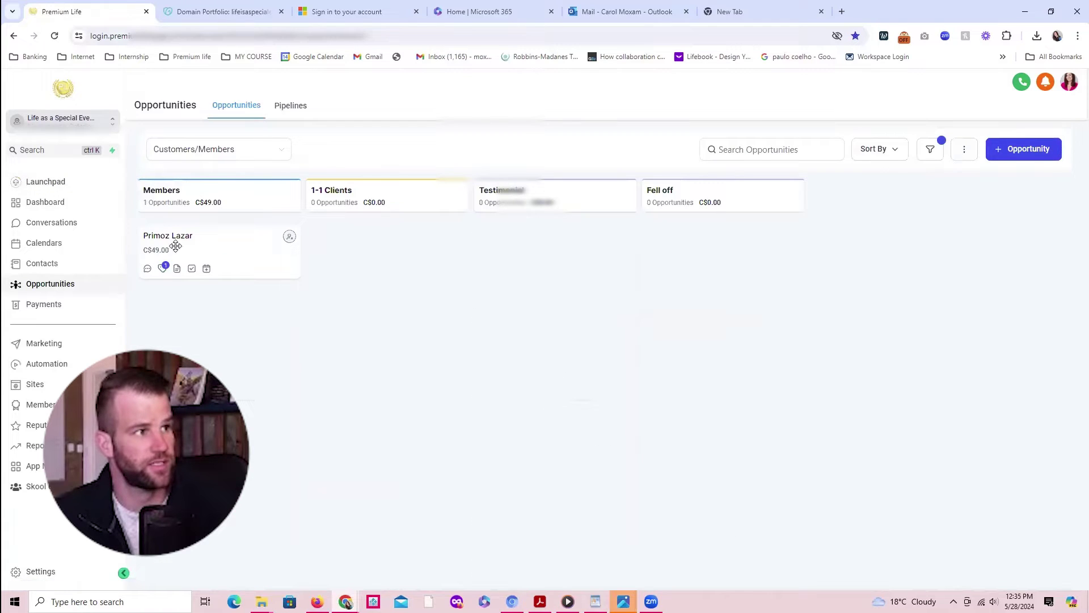
Step: Open My Profile in the account settings and check the profile e-mail address field
click(38, 571)
click(27, 271)
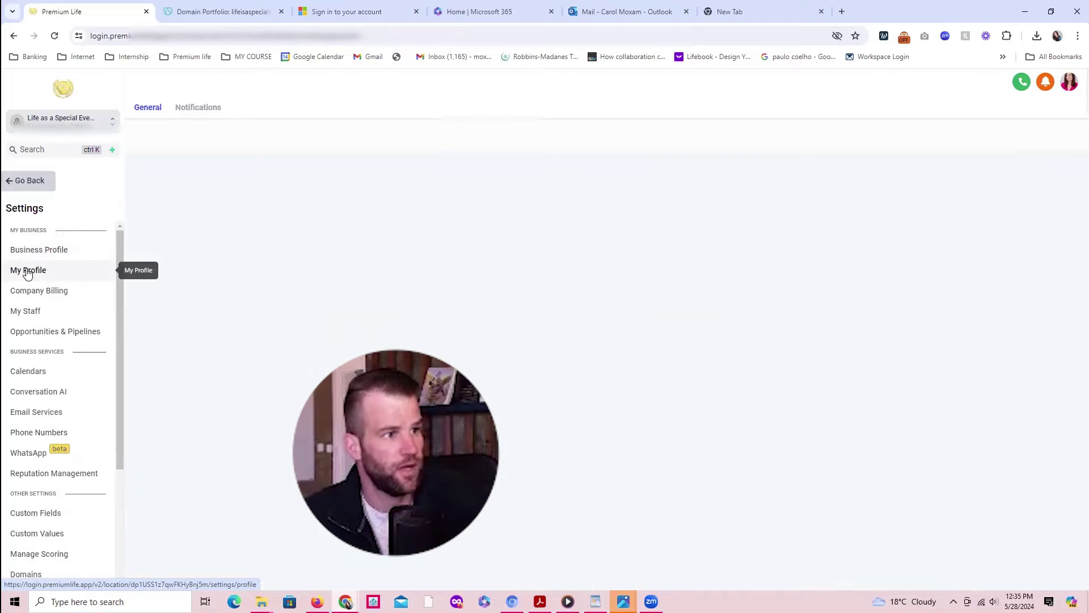
click(238, 382)
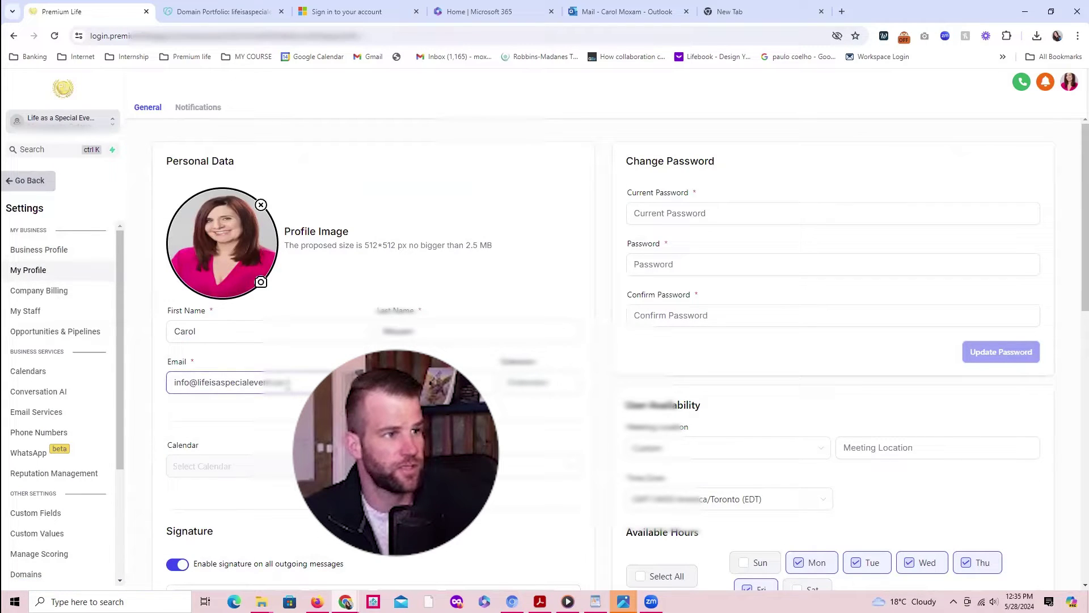
click(288, 385)
click(187, 404)
click(224, 382)
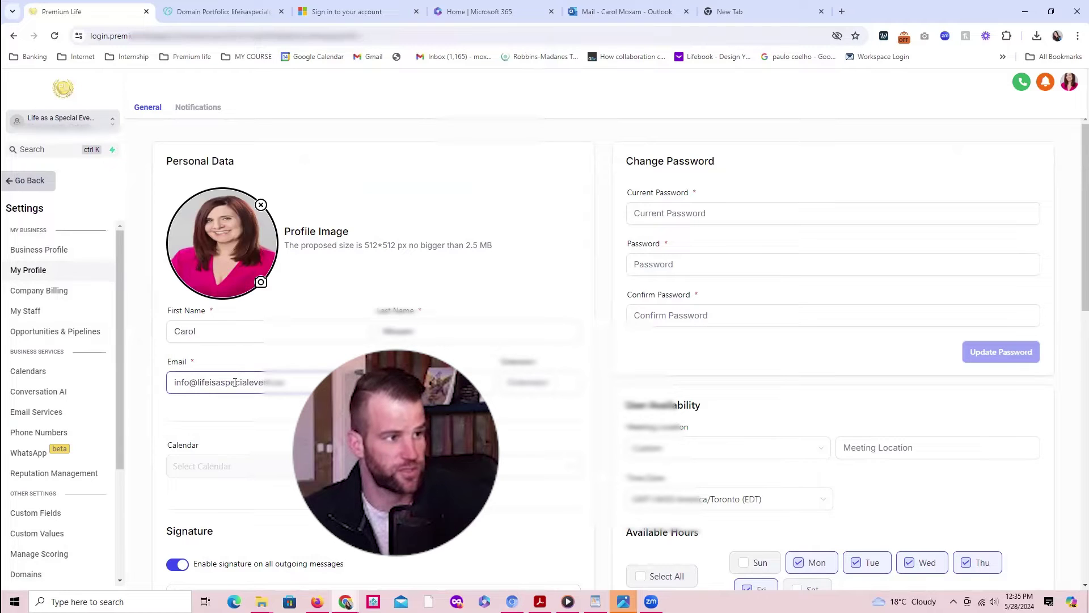
Step: Return to My Profile and scroll to the Email (2-way sync) section with Gmail and Outlook
click(29, 251)
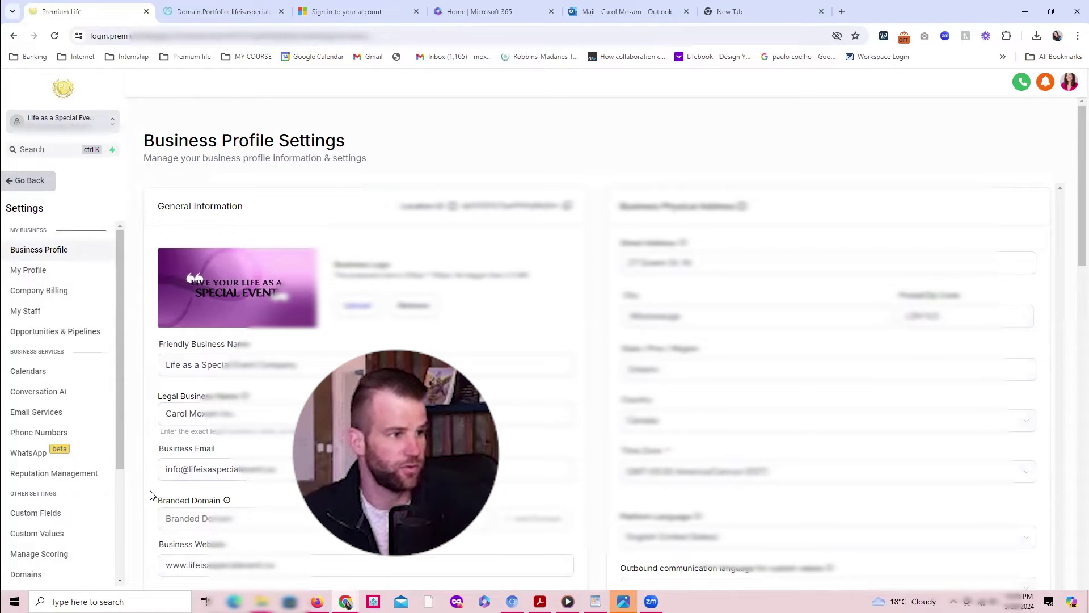
click(41, 275)
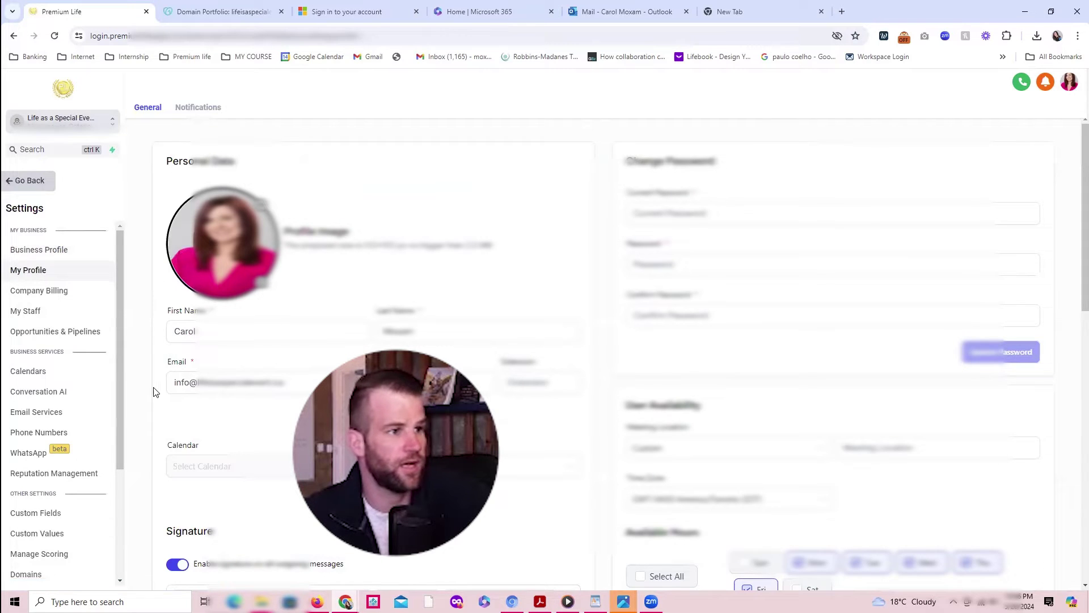
scroll(154, 392, down, 5)
scroll(155, 392, down, 6)
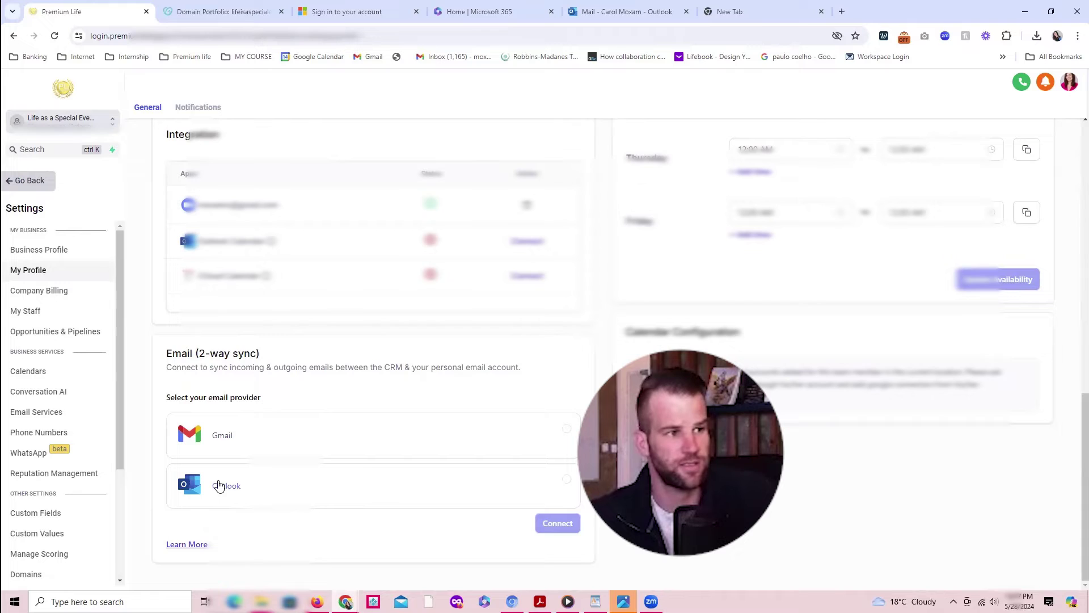
Step: Connect Outlook as the 2-way sync provider, consenting on behalf of the organization
click(567, 480)
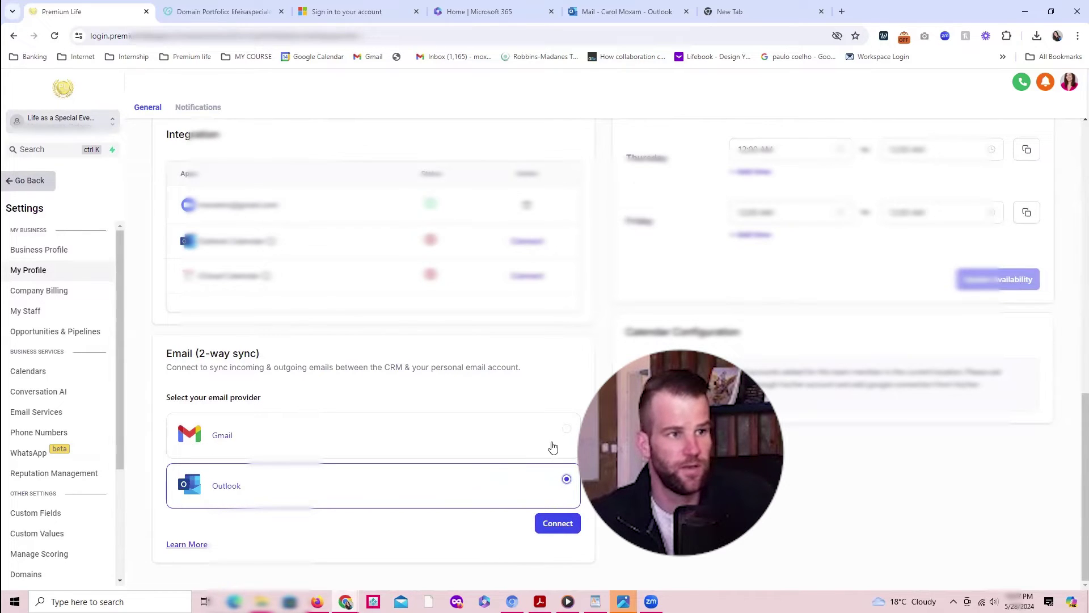
click(558, 523)
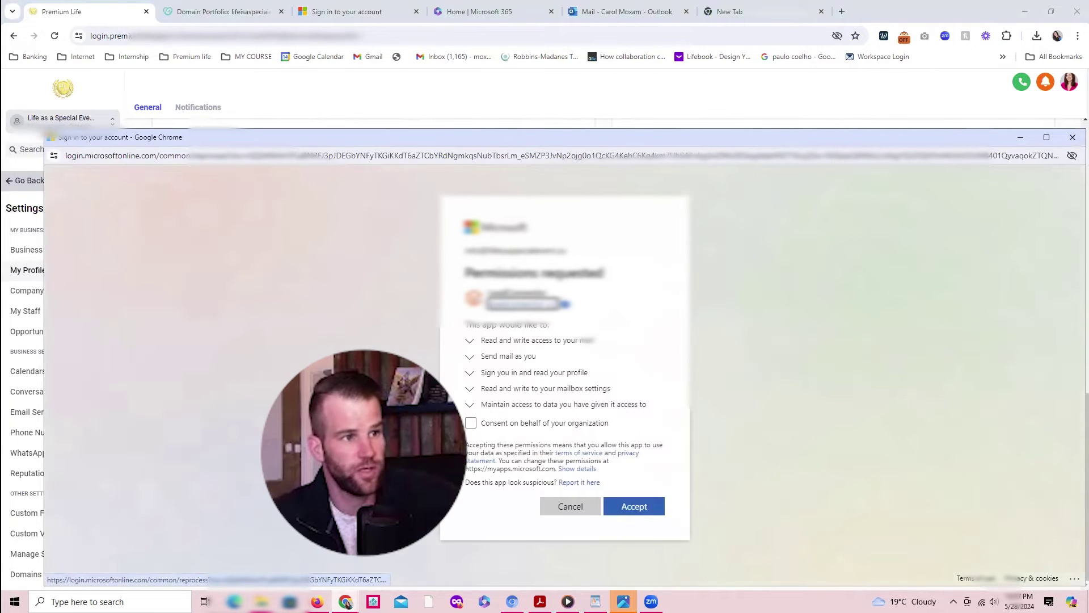
click(470, 422)
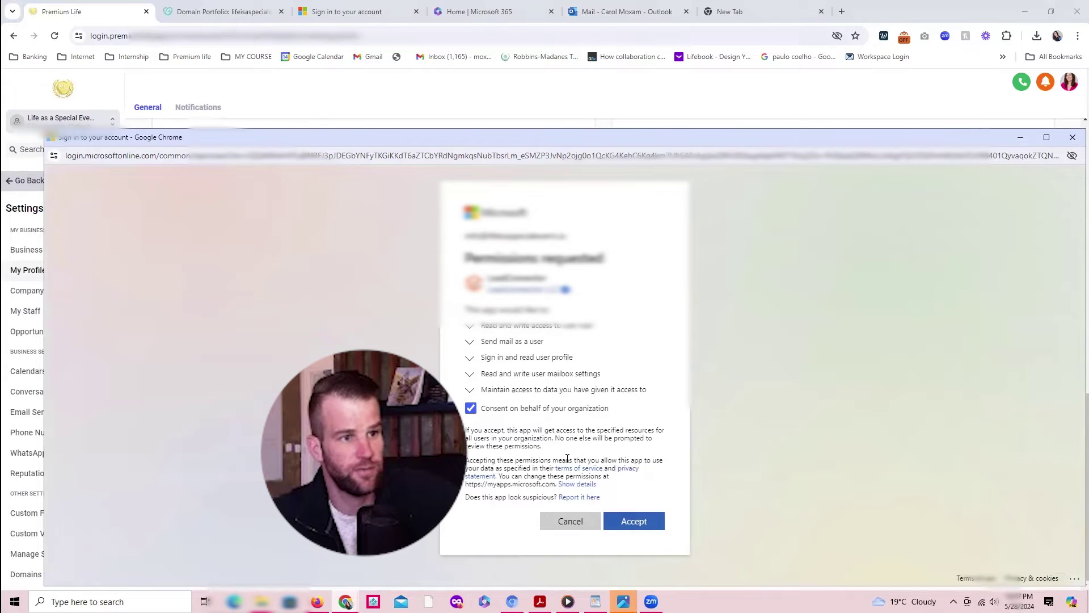
click(633, 518)
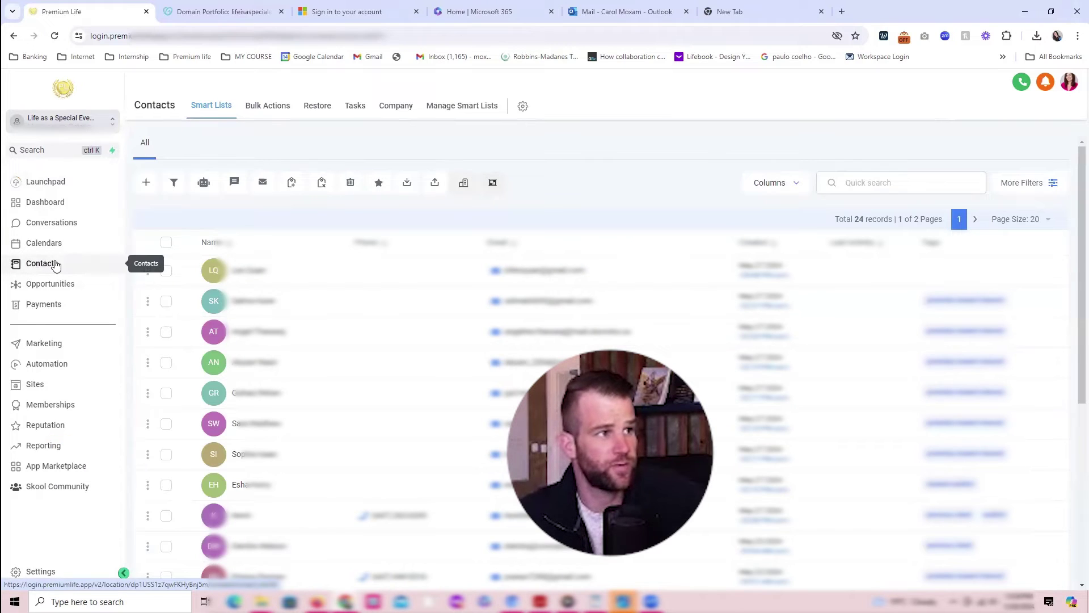
Step: From a contact's record, send them an email with the subject 'Hello'
click(146, 183)
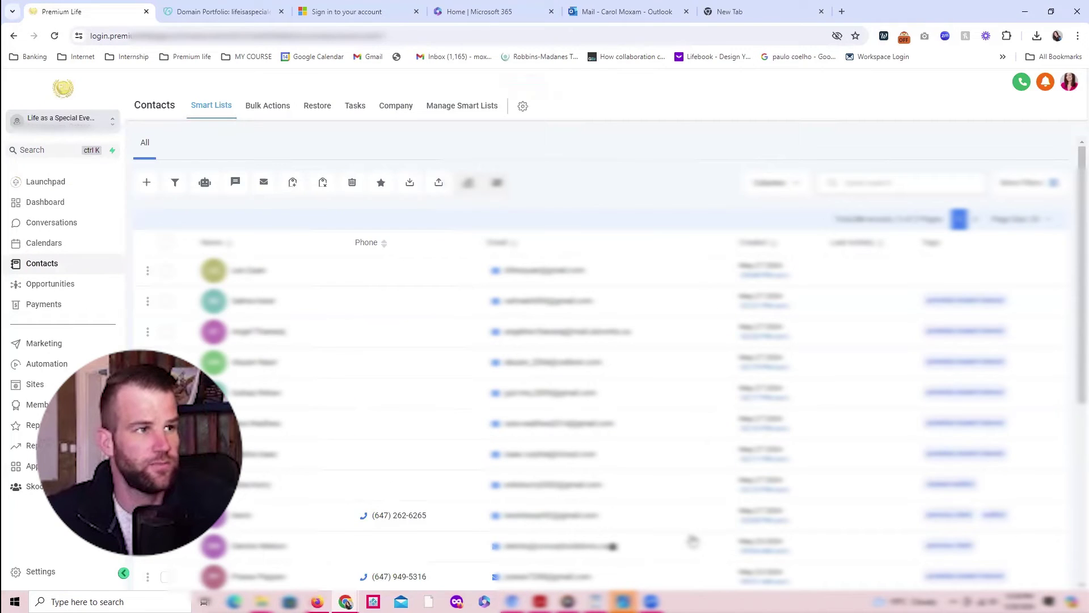
click(332, 309)
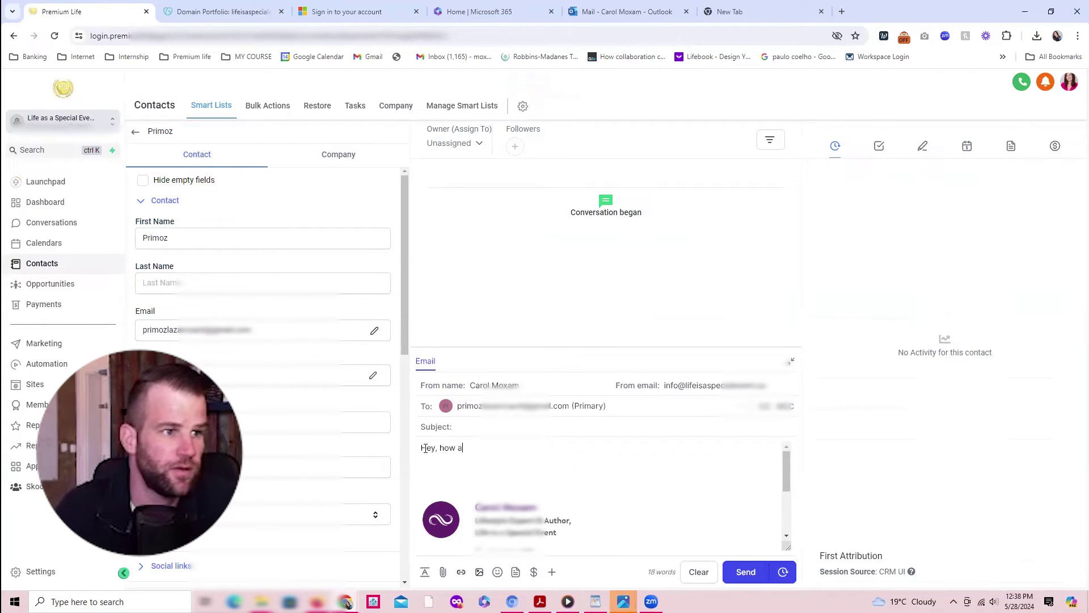
click(475, 427)
text(Hello)
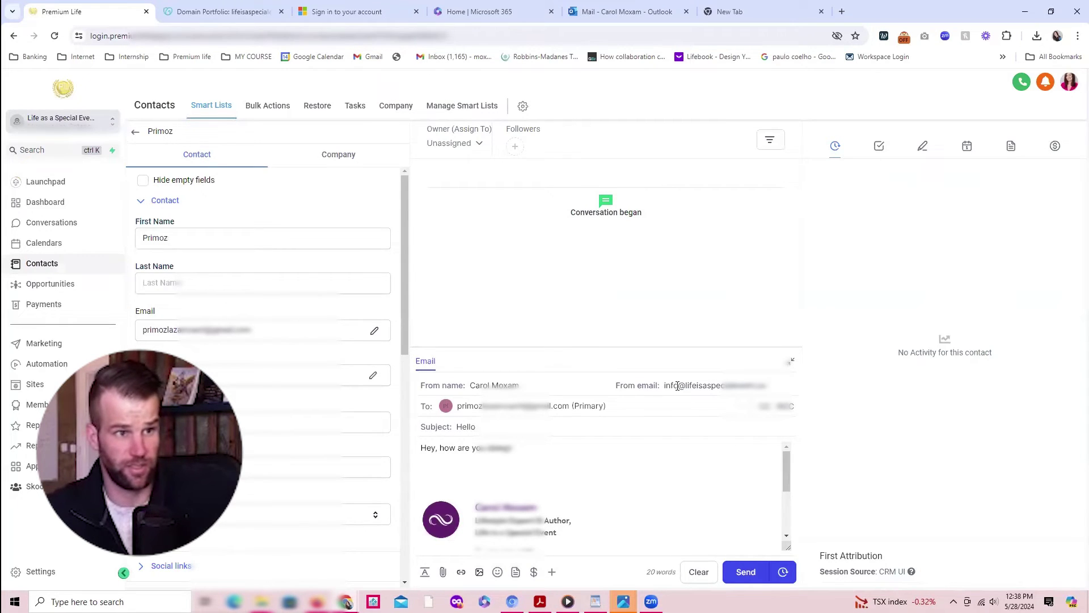
click(744, 570)
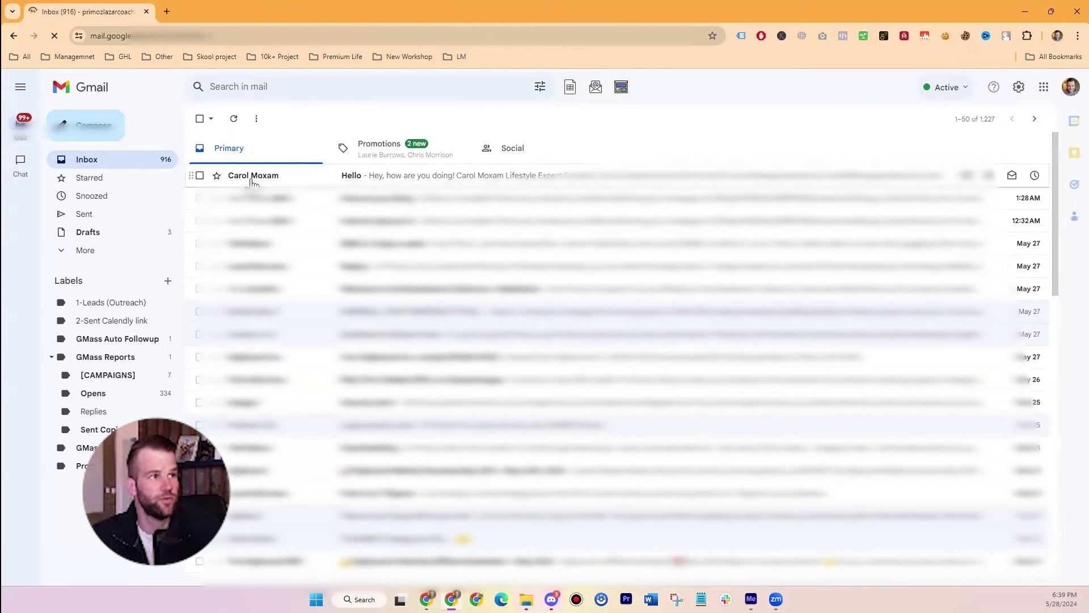
Step: Open the Hello email and expand its full sender details
click(348, 179)
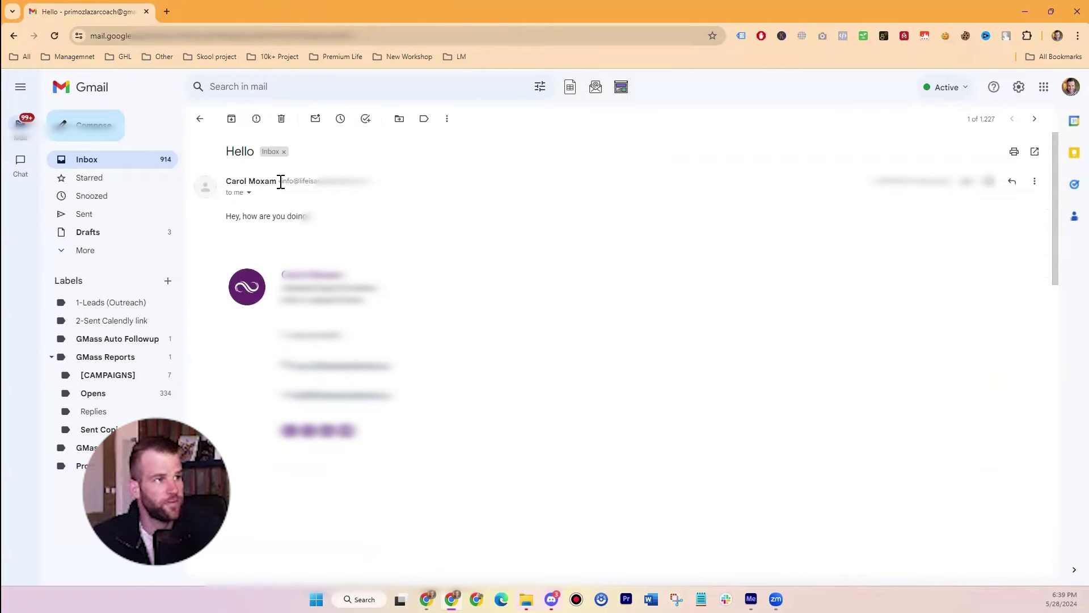
drag(278, 181, 373, 186)
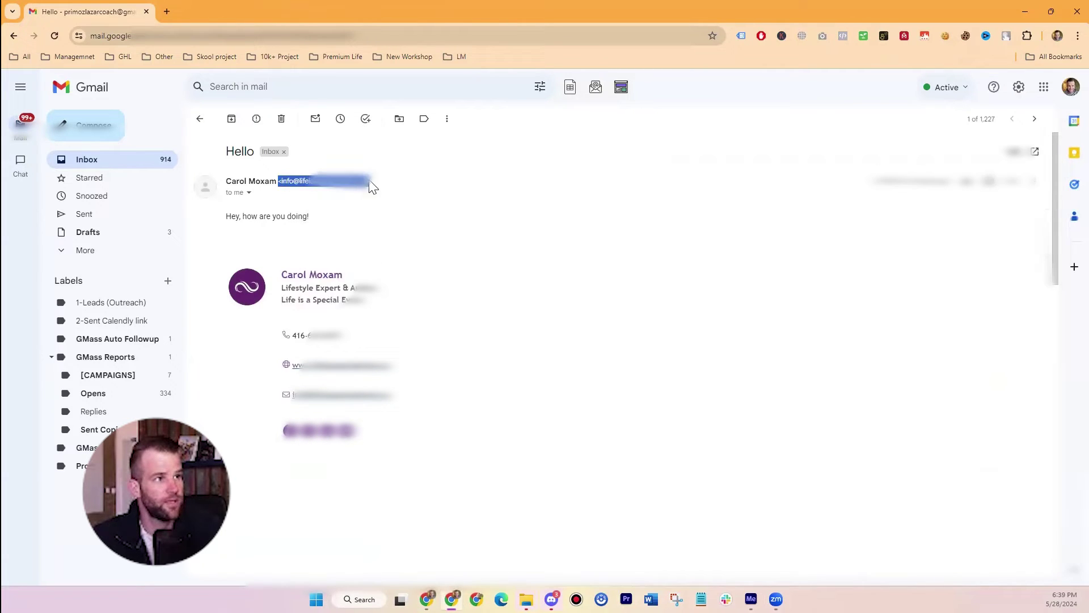
click(249, 193)
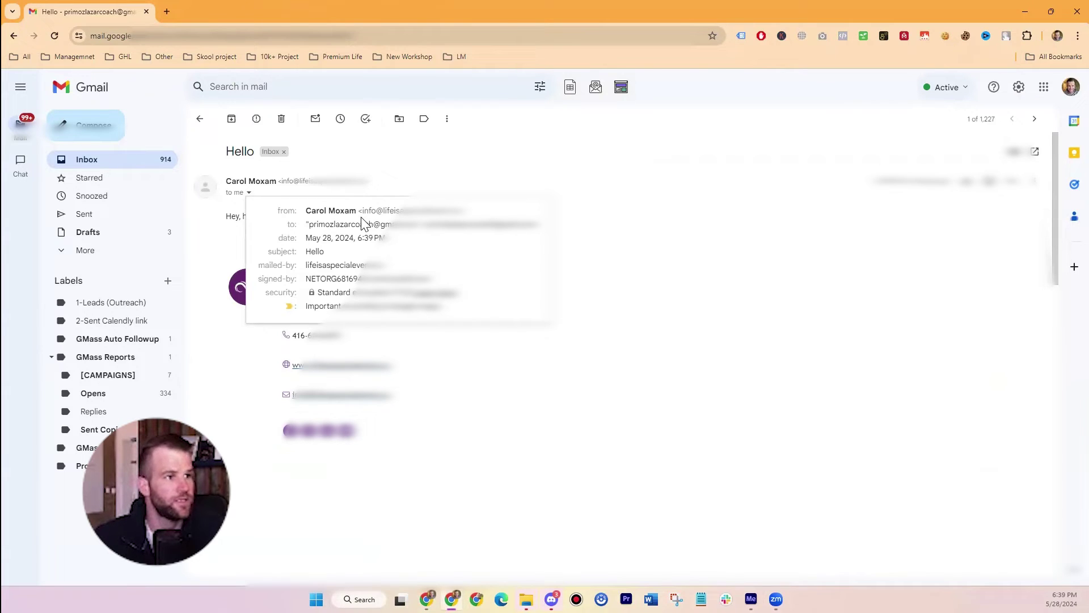
drag(362, 211, 464, 211)
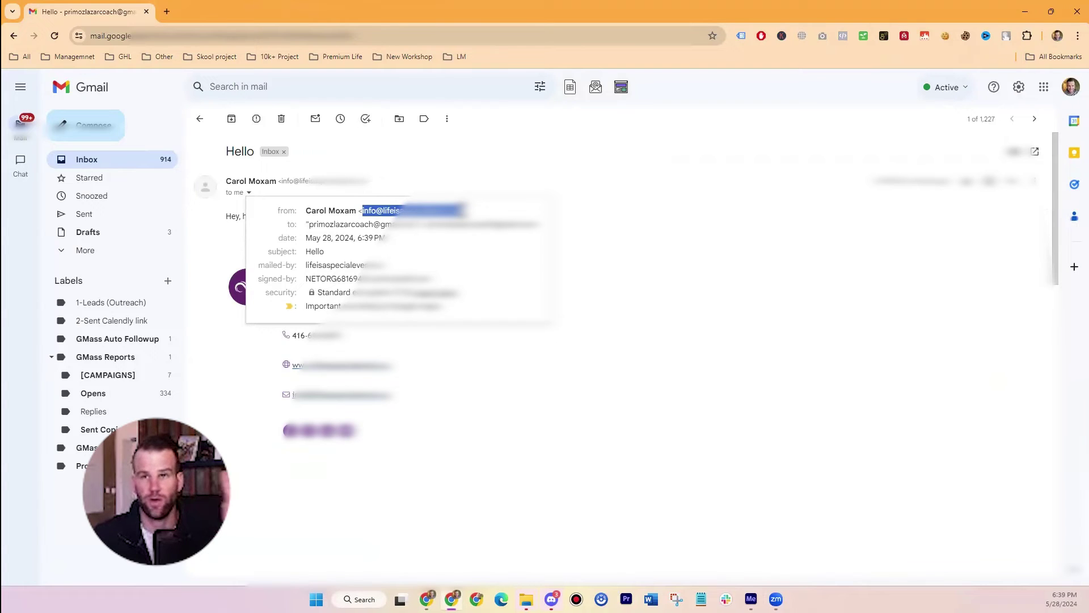
click(423, 214)
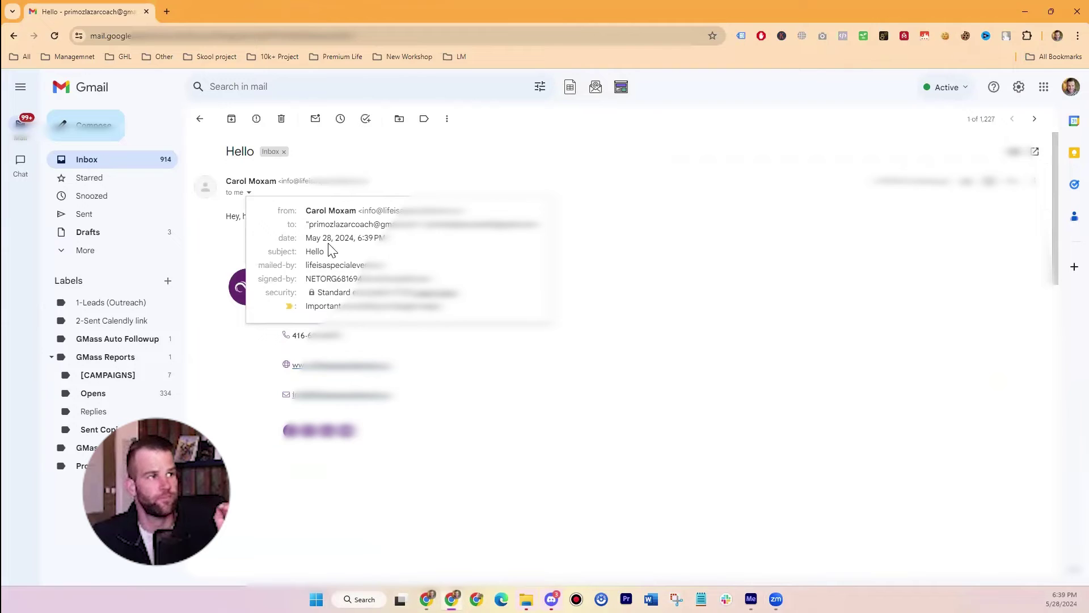
drag(476, 217, 303, 216)
click(303, 216)
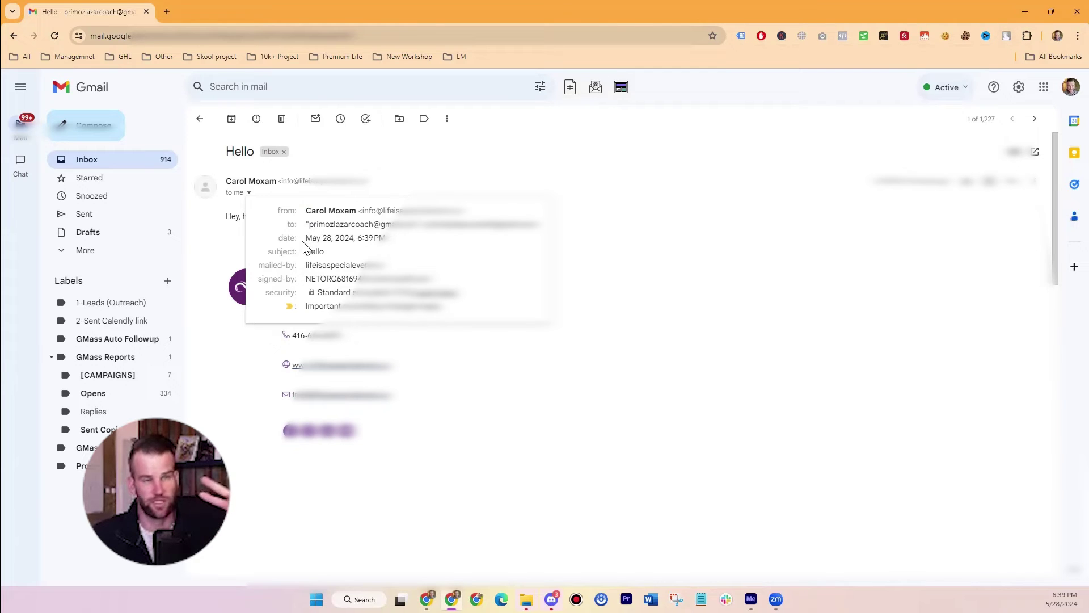
Step: Check the sender's from address and the mailed-by domain in the details
drag(310, 212, 460, 211)
click(422, 214)
click(408, 211)
drag(365, 210, 461, 212)
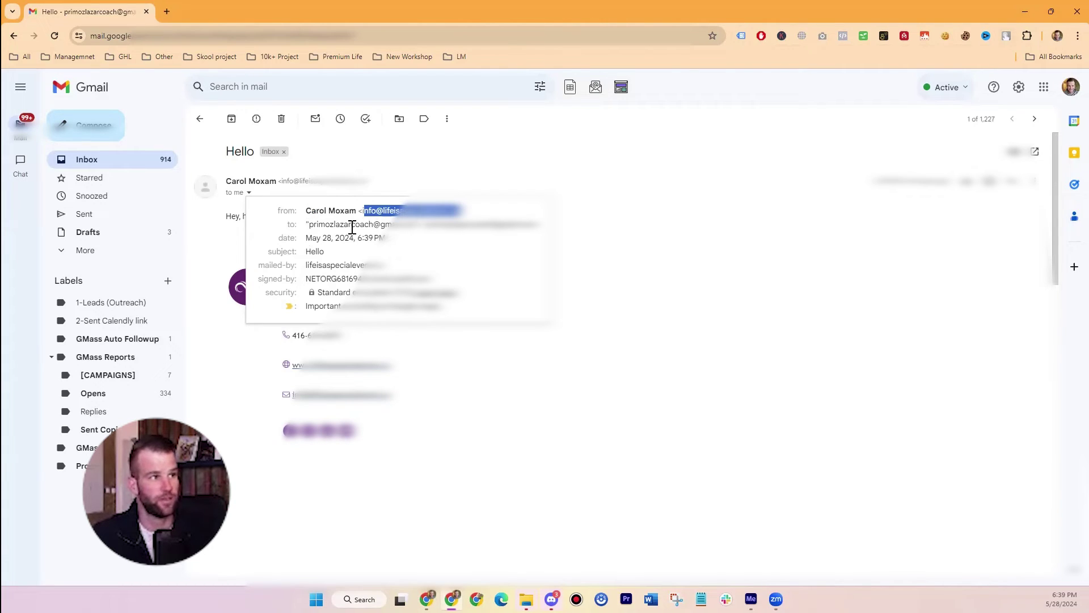
drag(306, 265, 385, 266)
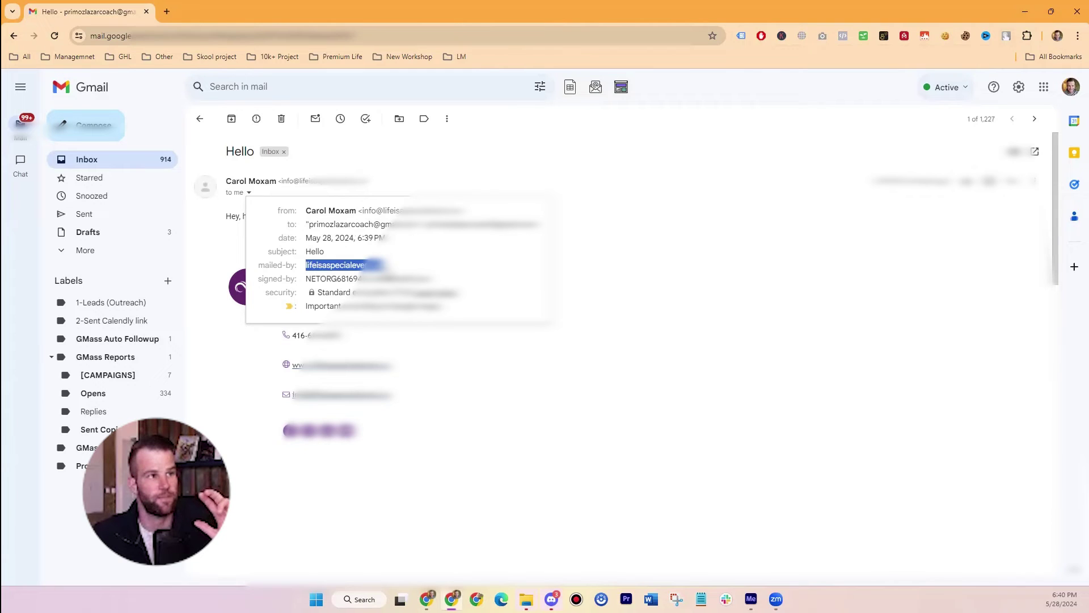
click(365, 264)
double_click(365, 263)
click(307, 265)
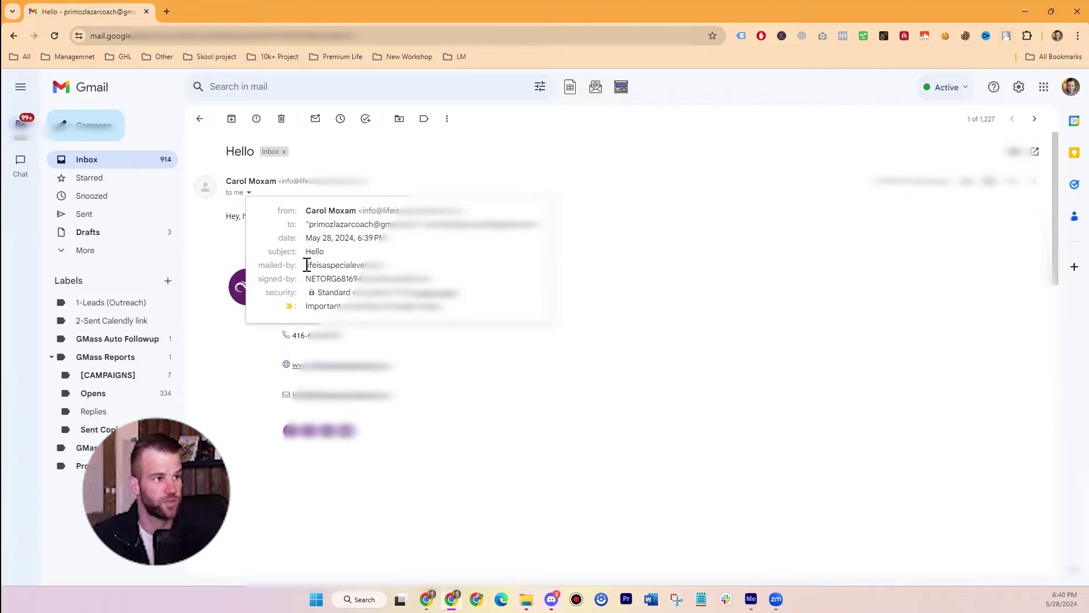
Step: Reply 'Yes, I am receiving it!' and go back to the inbox
key(r)
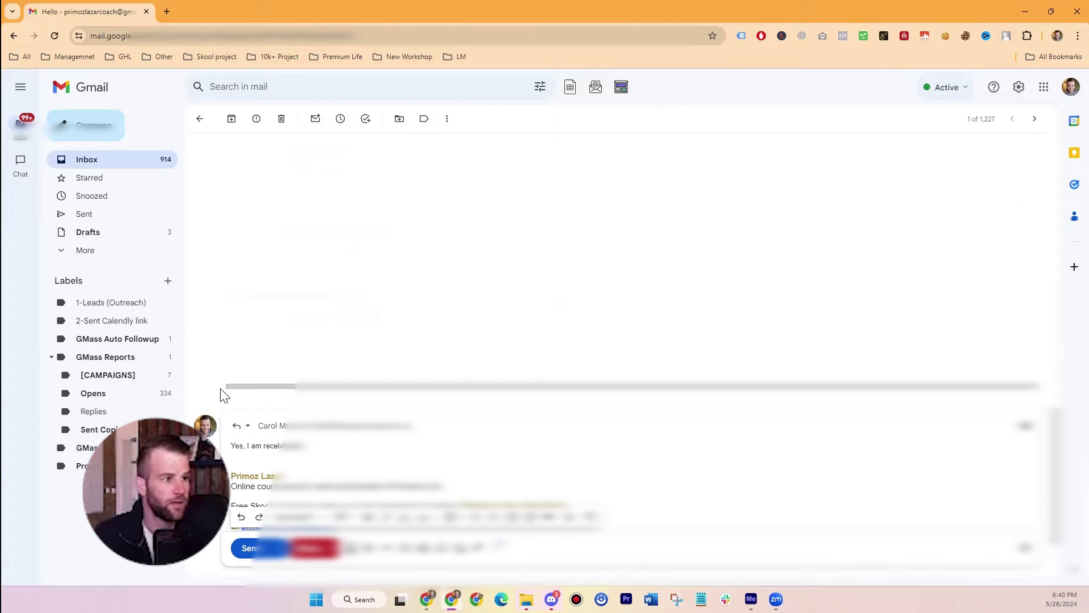
click(248, 549)
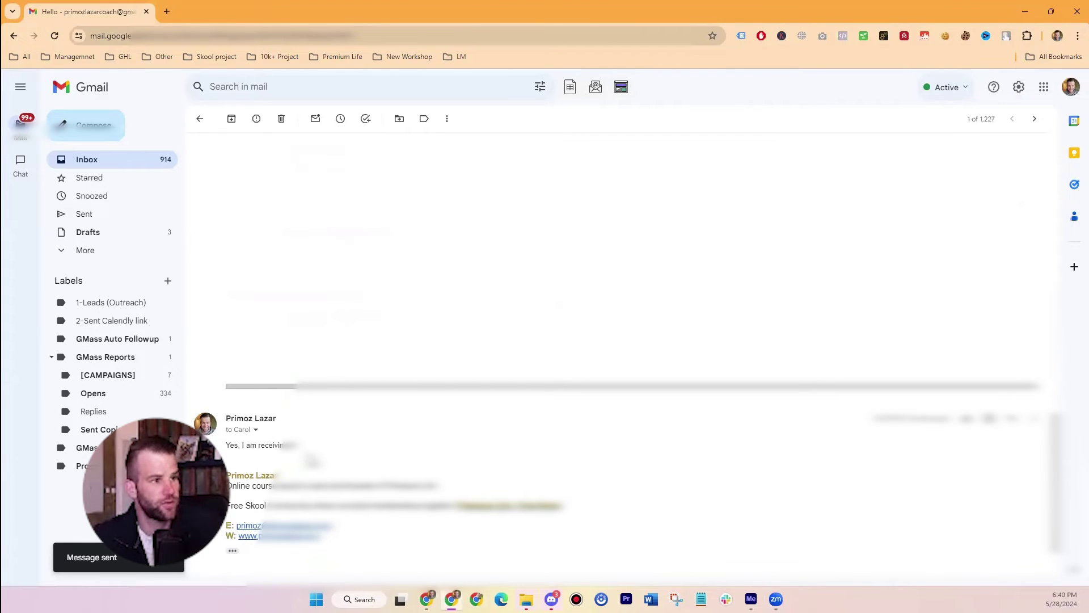
click(110, 165)
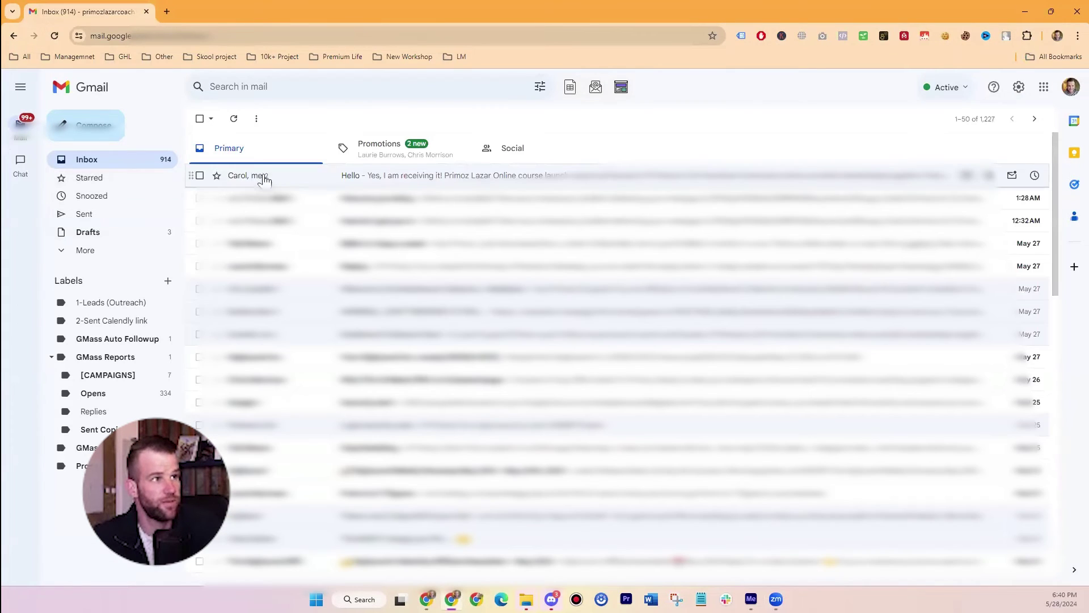
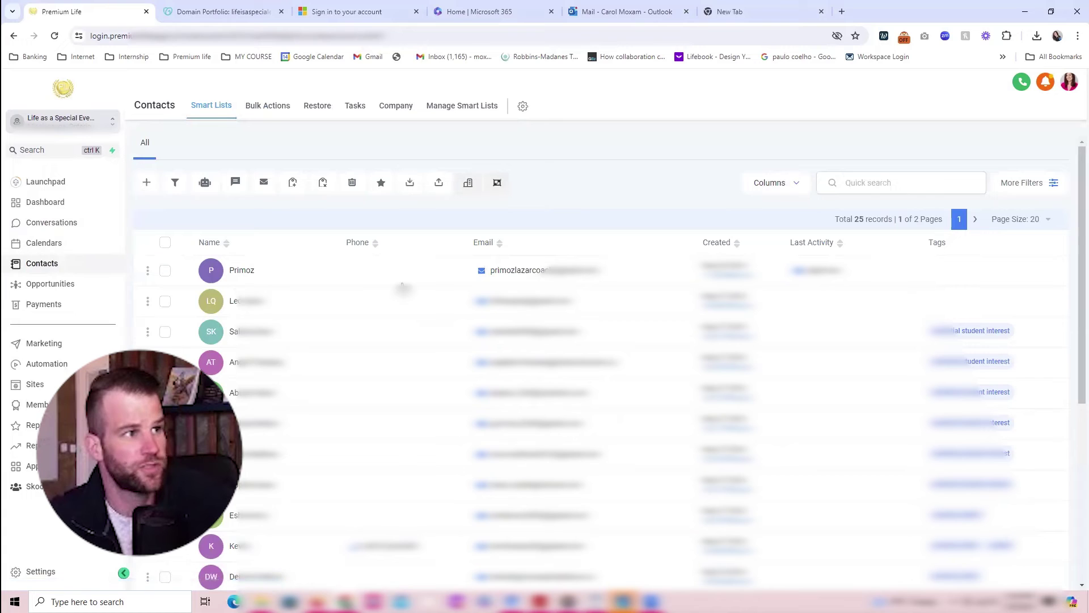
Step: Select the first and last contacts in the list and start an email addressed to both
click(165, 271)
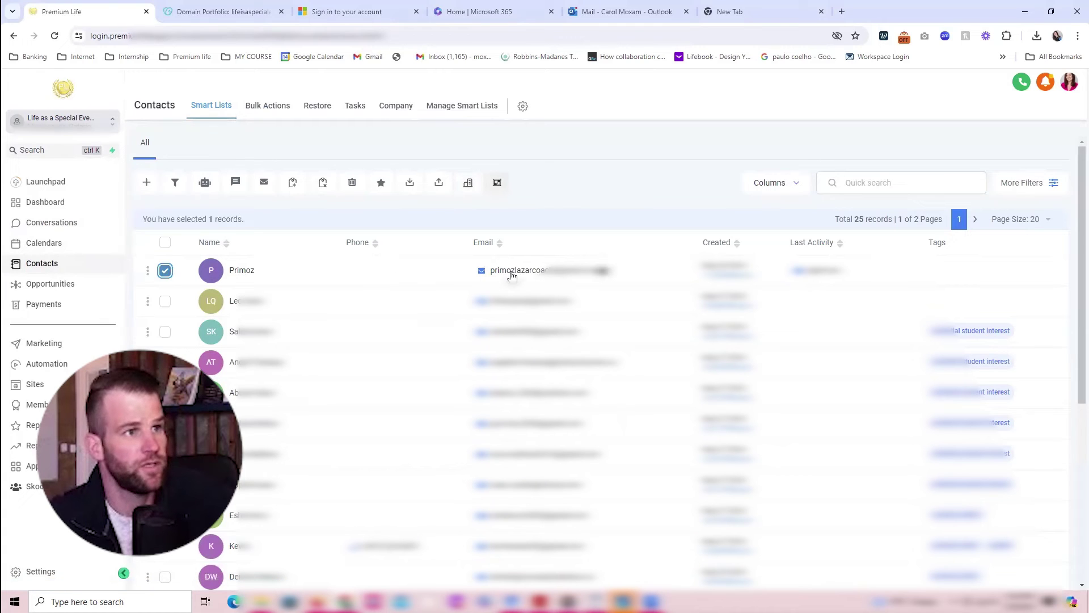
scroll(367, 353, down, 3)
scroll(368, 353, down, 4)
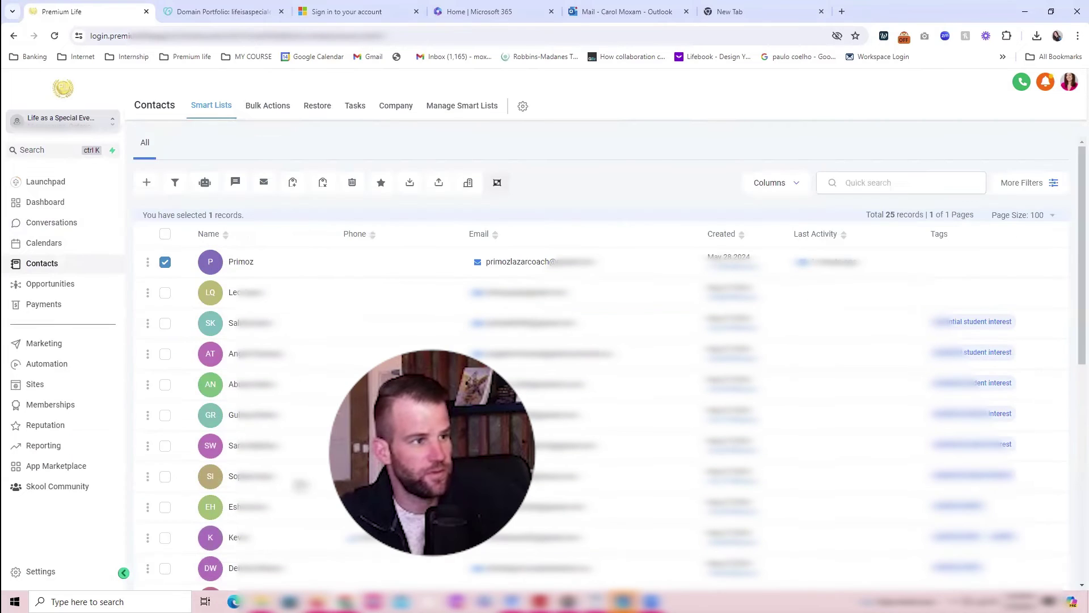
scroll(207, 441, down, 8)
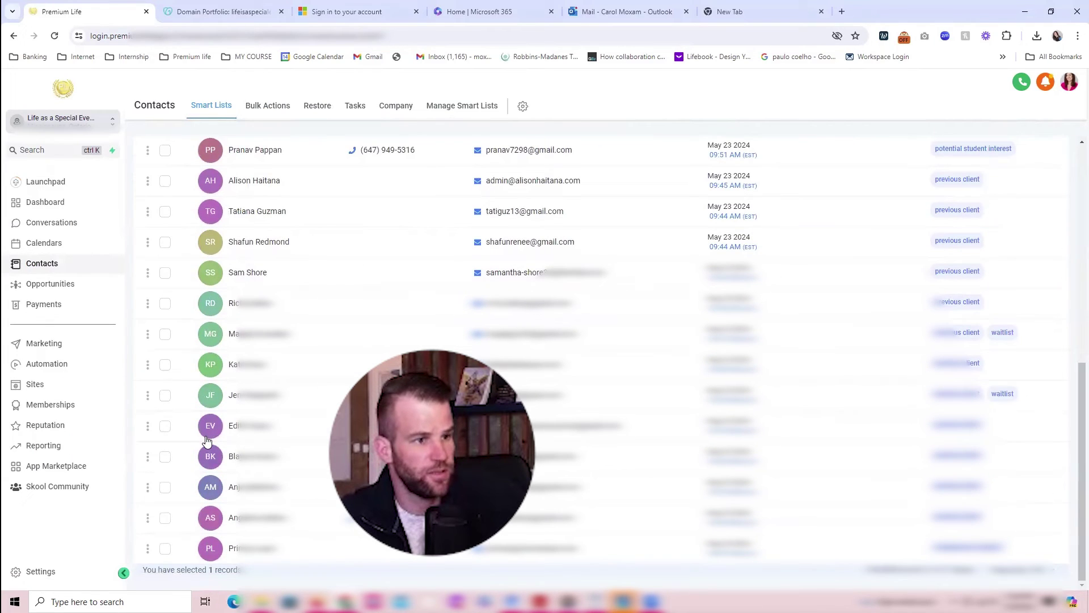
click(165, 549)
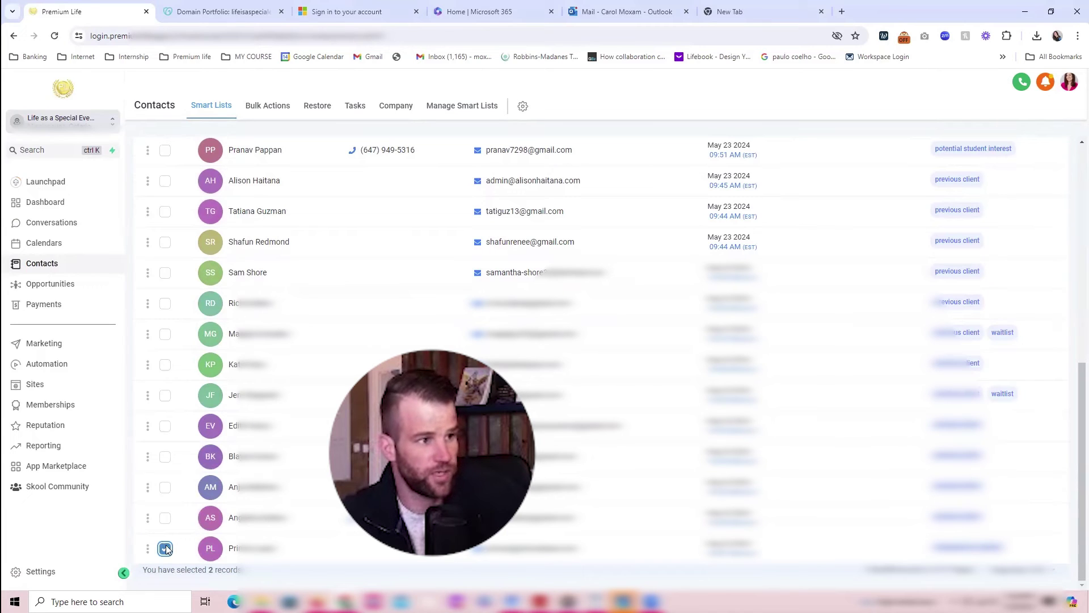
scroll(183, 476, up, 3)
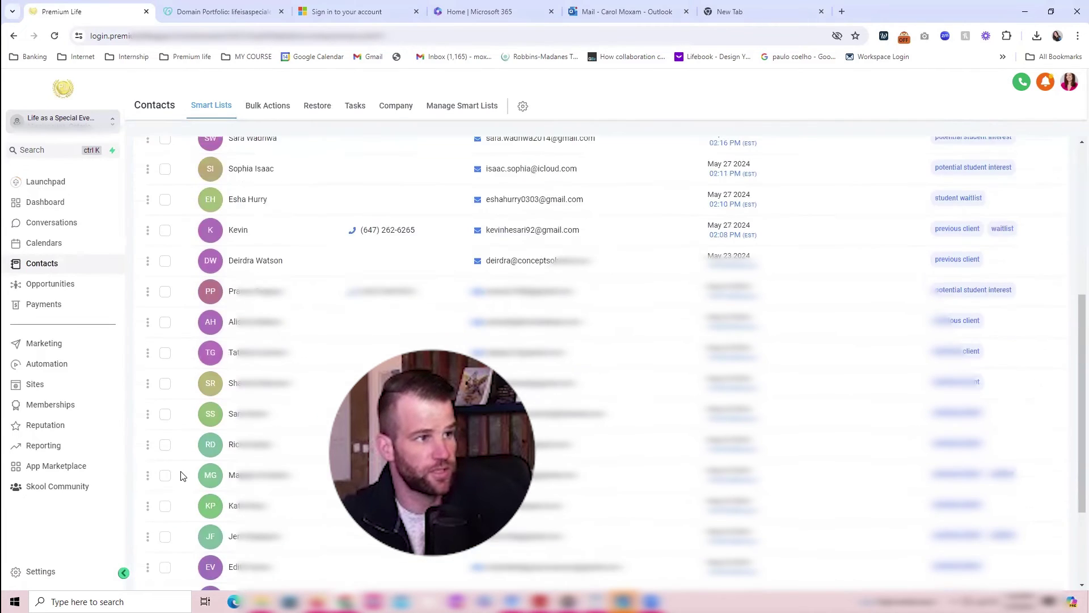
scroll(182, 471, up, 5)
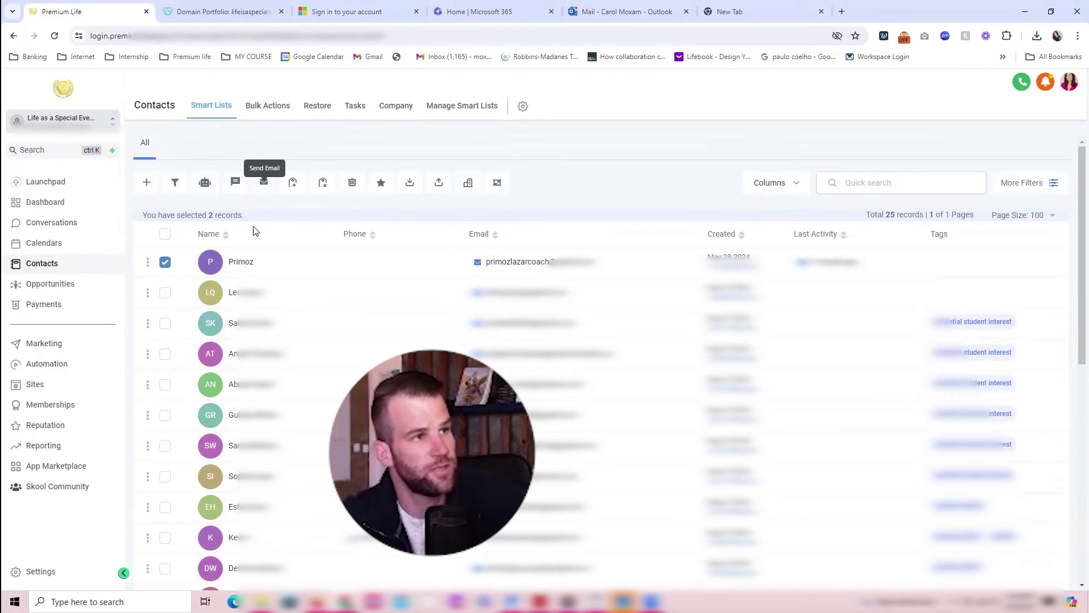
click(264, 181)
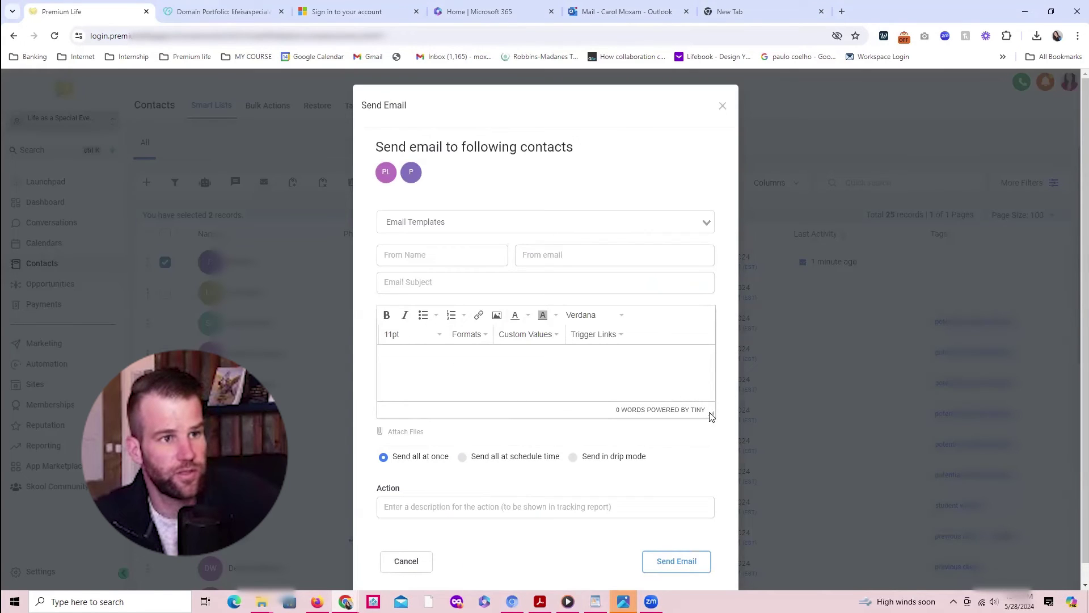
Step: Enlarge the message editor and fill in the sender's name and email address
drag(711, 413, 703, 503)
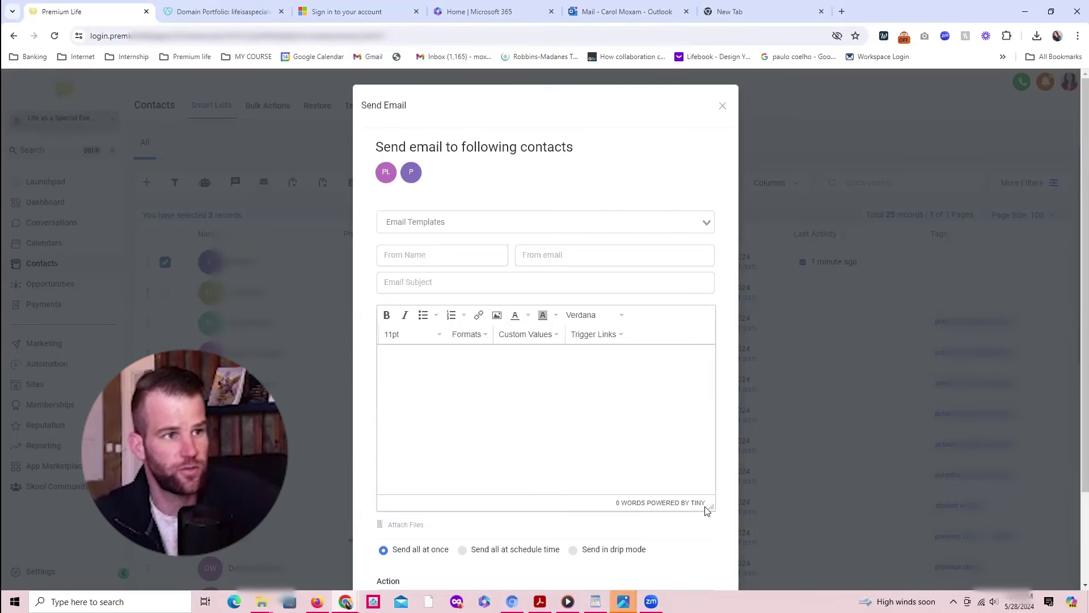
click(401, 369)
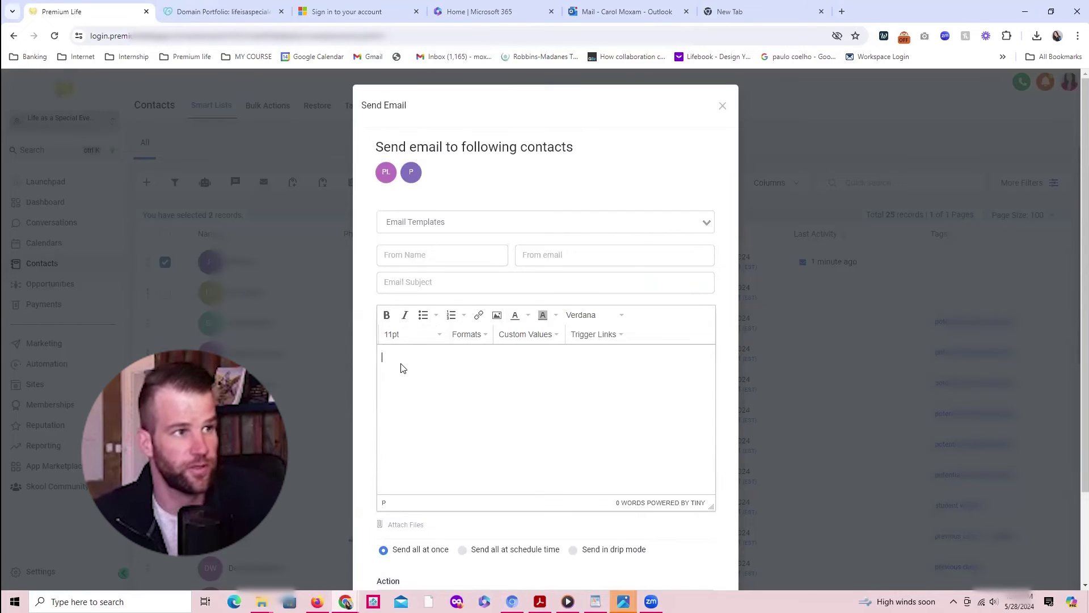
click(390, 260)
text(Carol)
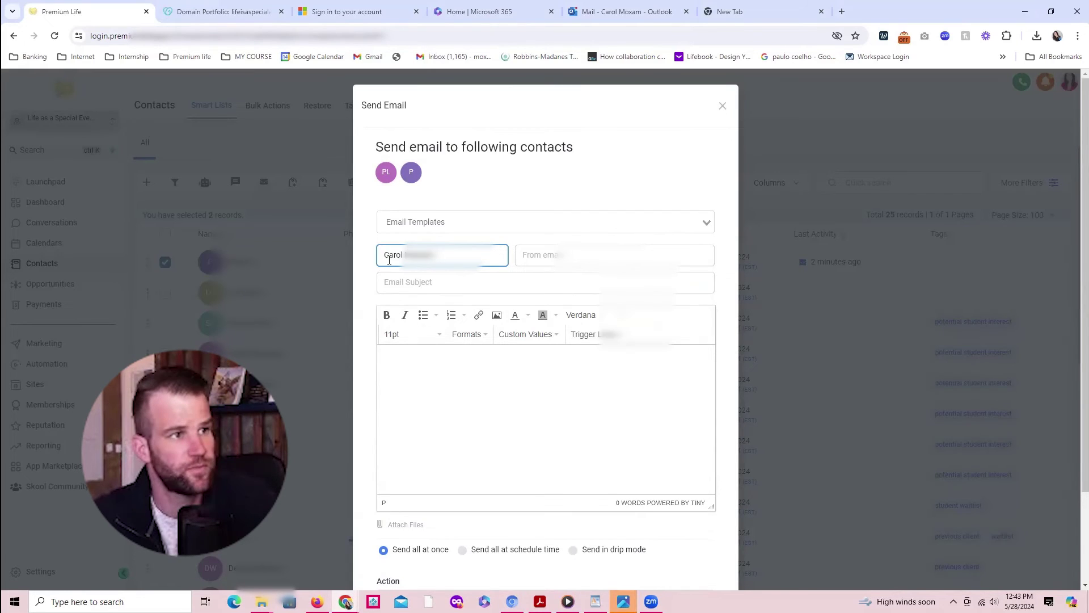
click(545, 255)
key(ctrl+v)
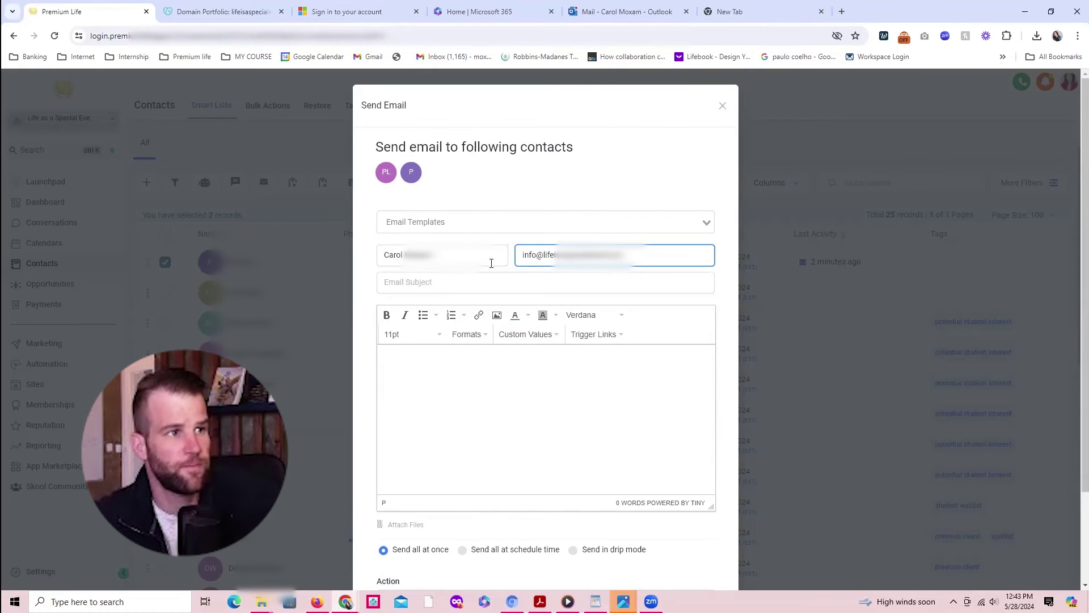
Step: Enter the subject 'I am sending you both this email' and begin the body with 'Hey'
click(419, 285)
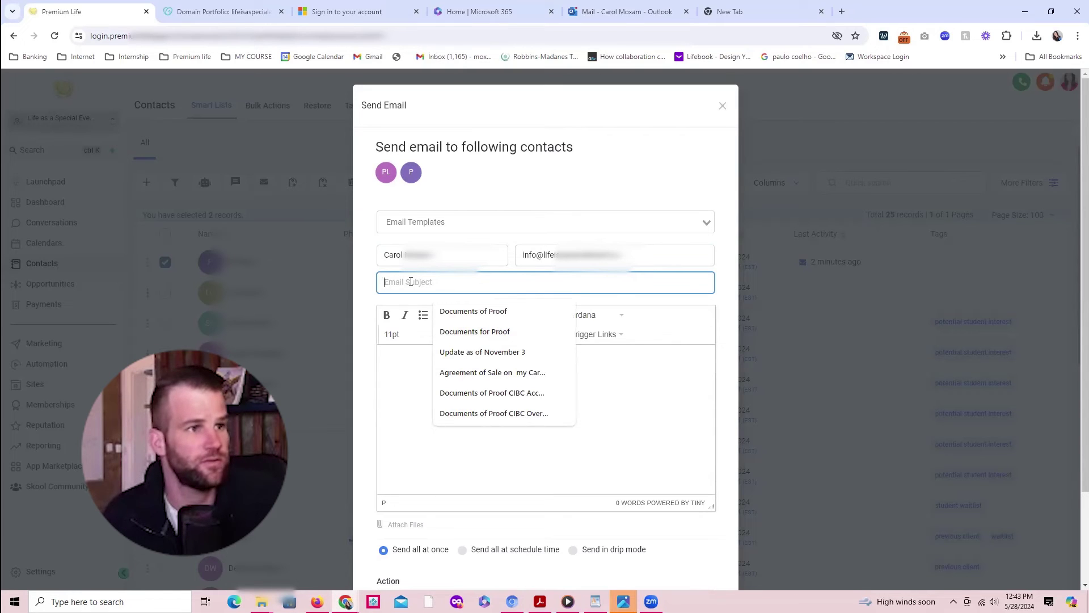
text(I am sending you both this email)
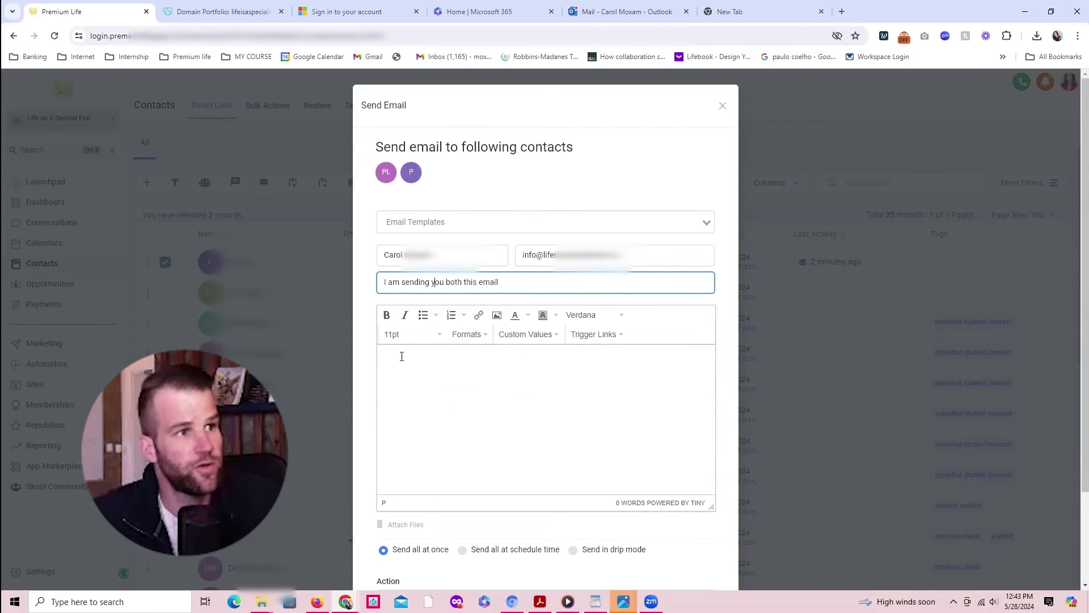
click(400, 366)
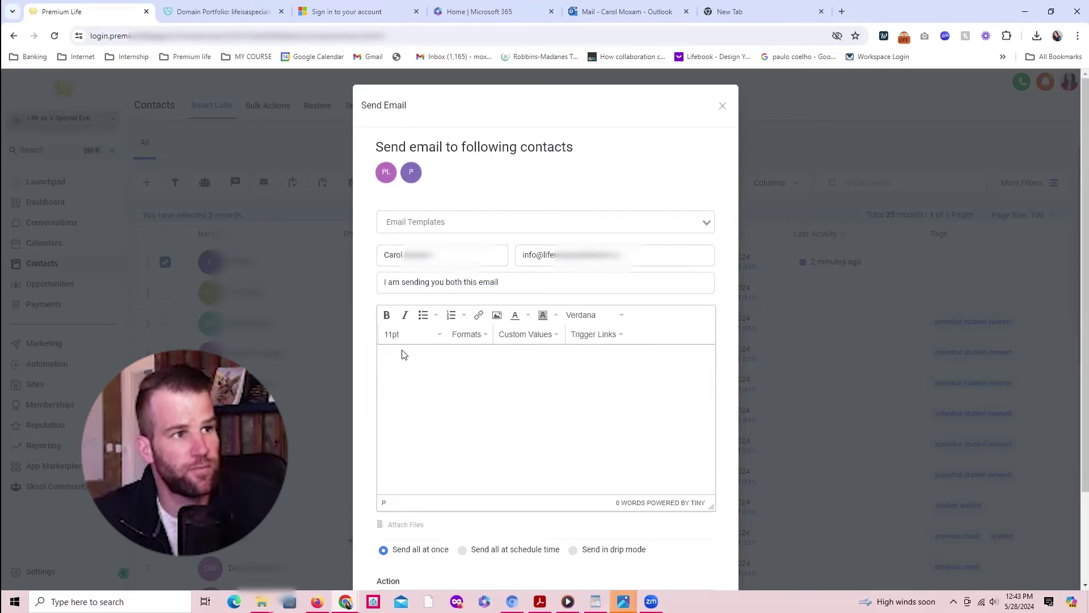
text(Hey)
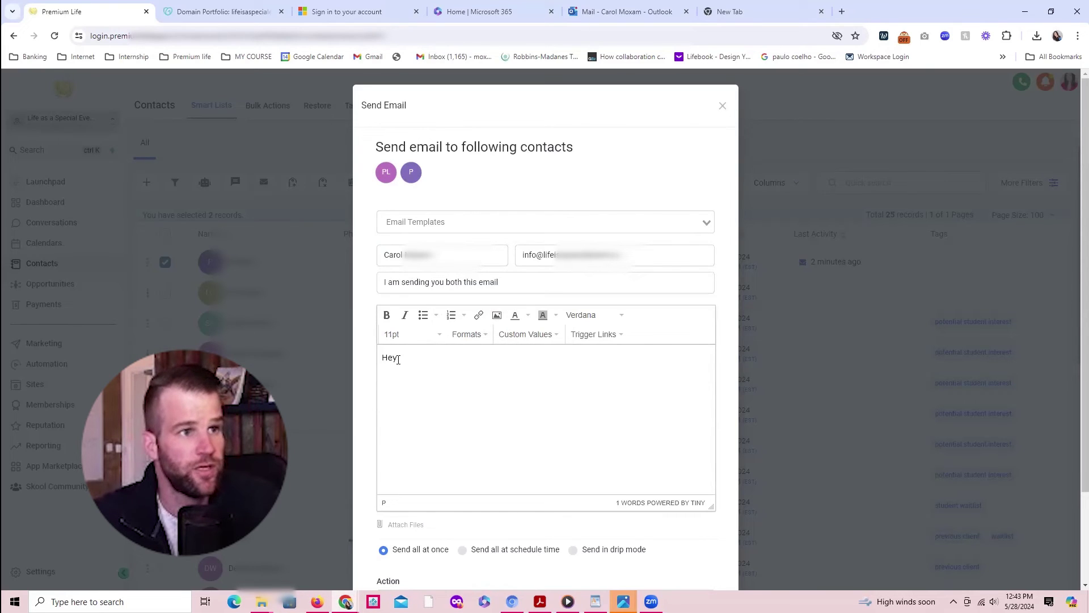
Step: Insert the contact's first-name placeholder after 'Hey' and continue writing the message body
click(550, 336)
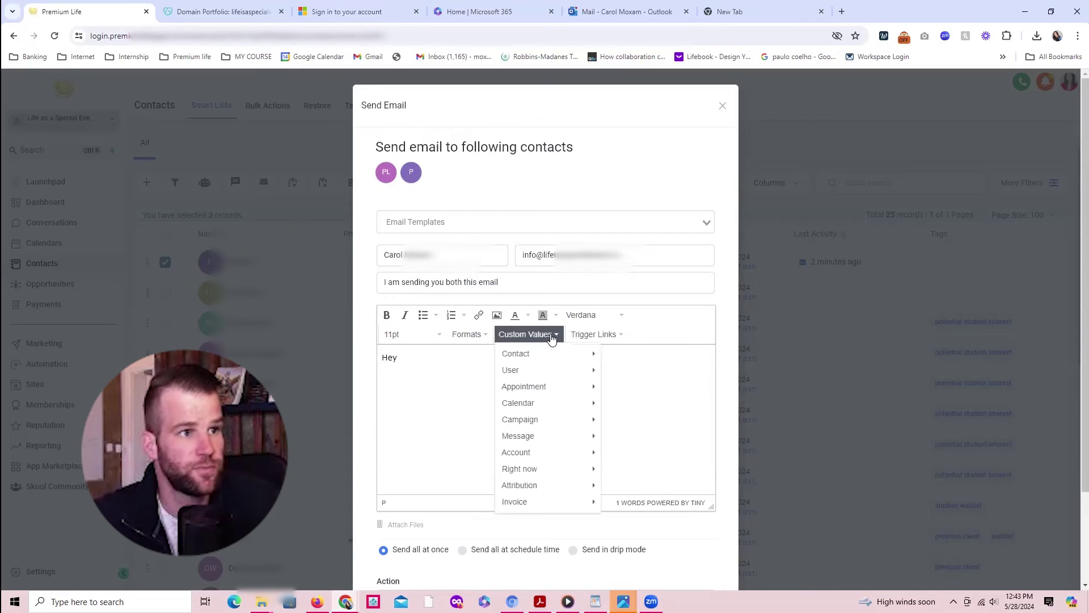
mouse_move(522, 356)
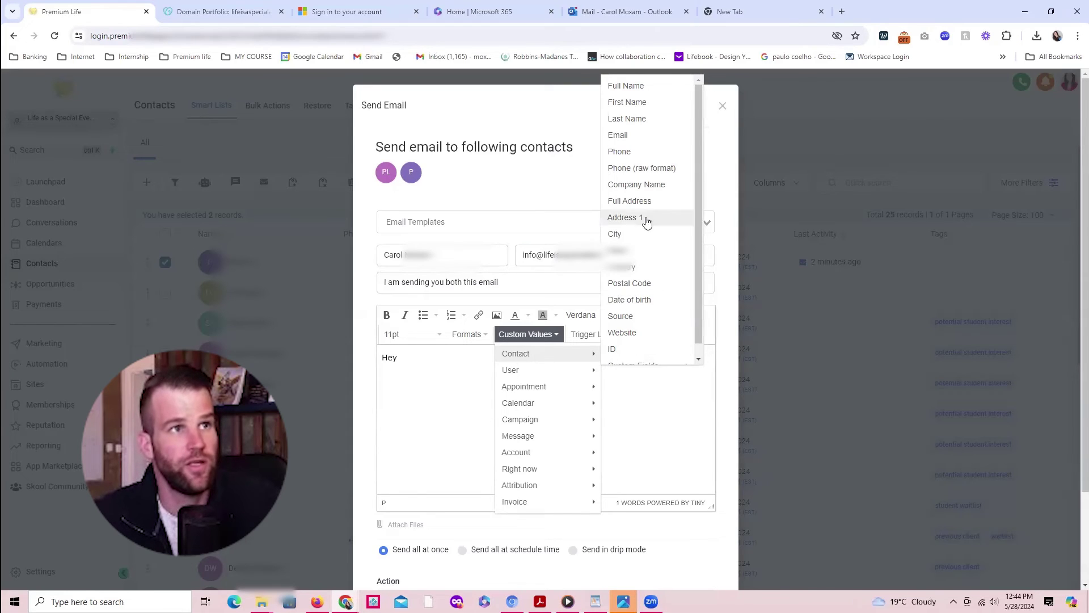
click(629, 103)
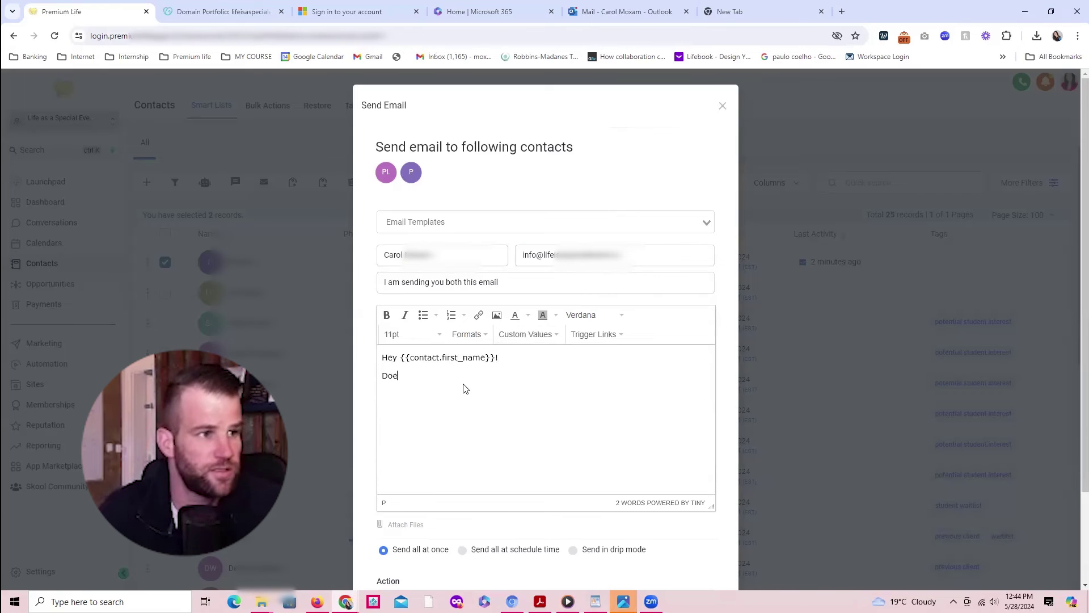
text(work)
text(nything!)
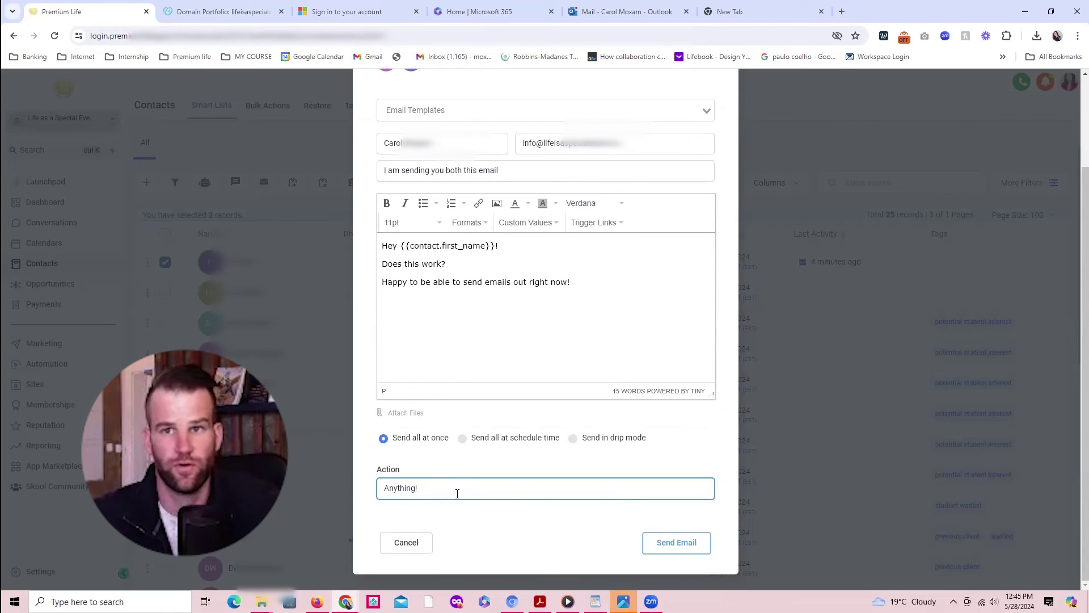
Step: Edit the action description and send the email to both contacts at once
triple_click(429, 489)
click(423, 482)
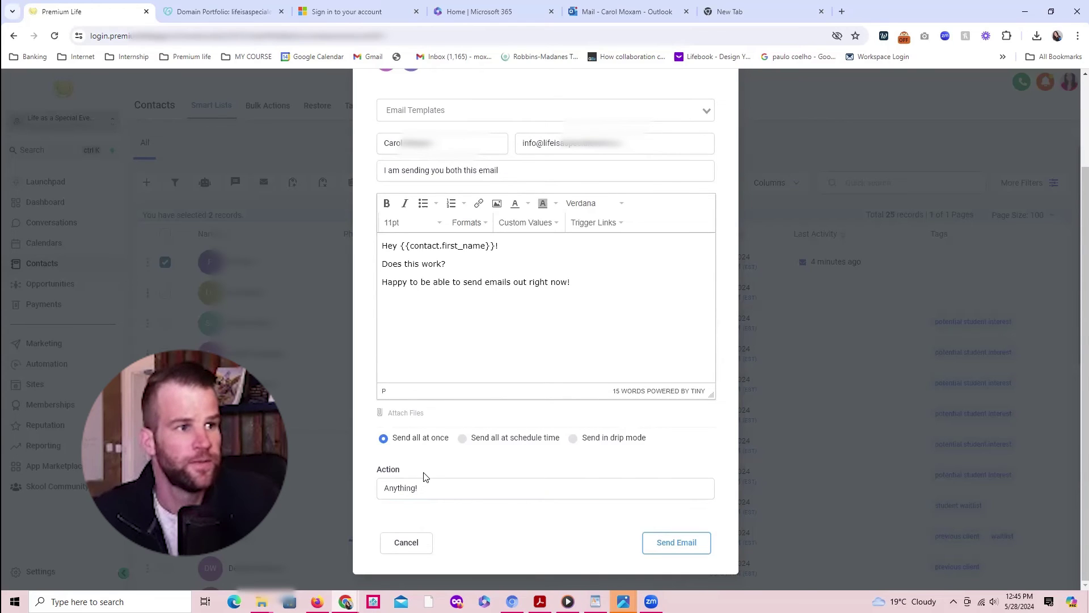
click(664, 543)
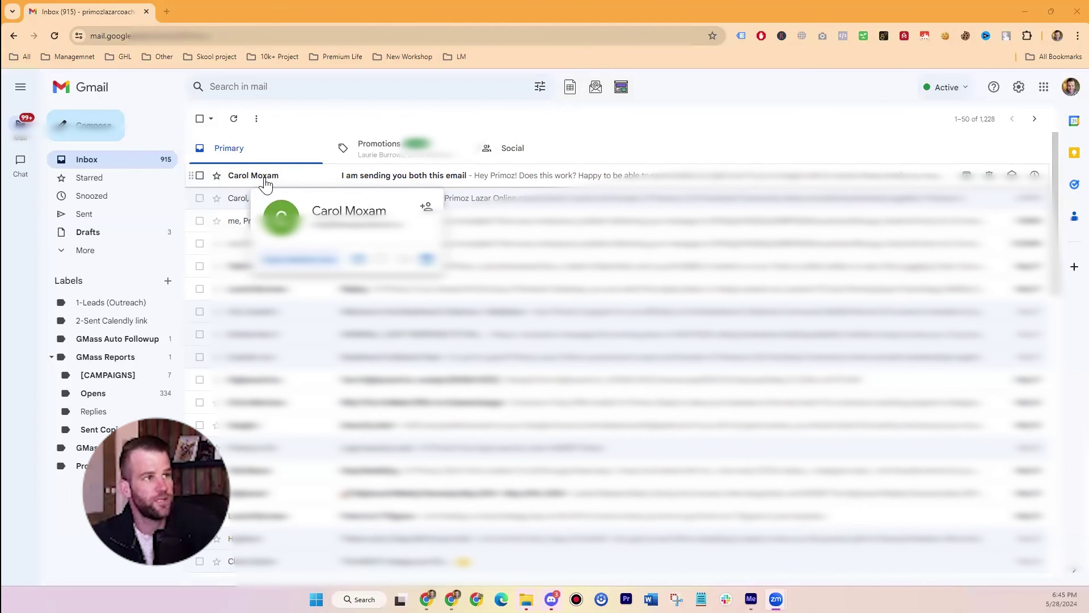
Step: Open the received email in Gmail and check its personalised greeting, body and unsubscribe notice
click(462, 180)
double_click(253, 217)
click(251, 222)
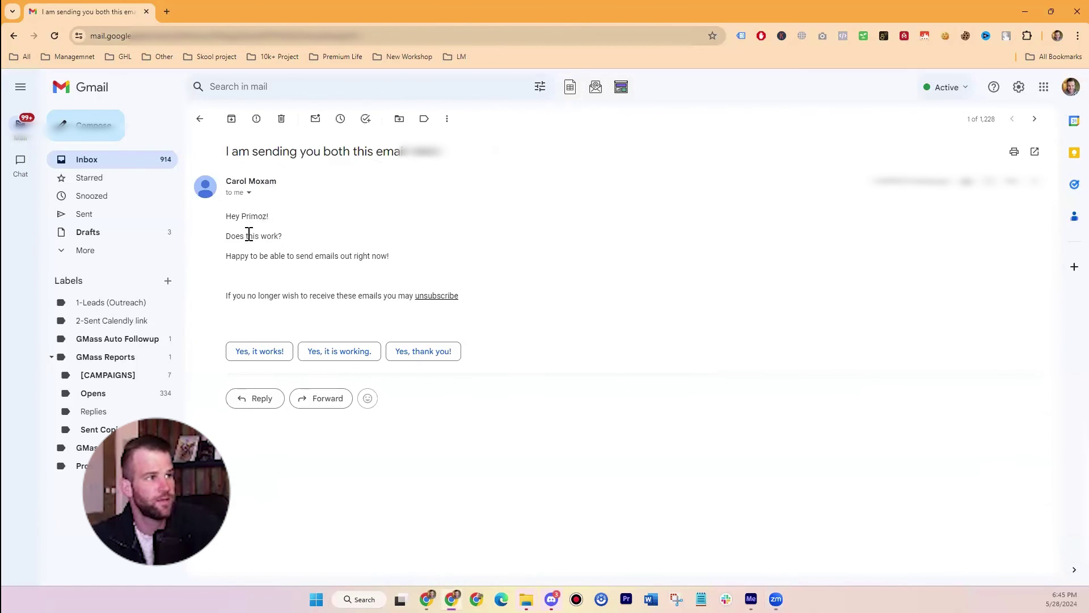
drag(226, 215, 261, 258)
click(328, 257)
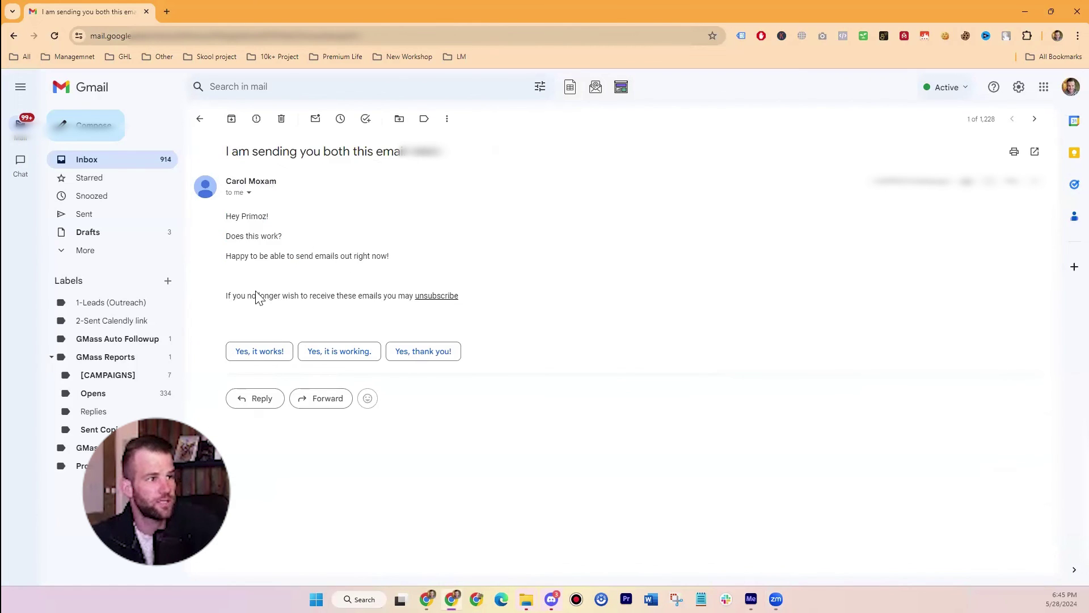
drag(243, 296, 335, 298)
click(340, 298)
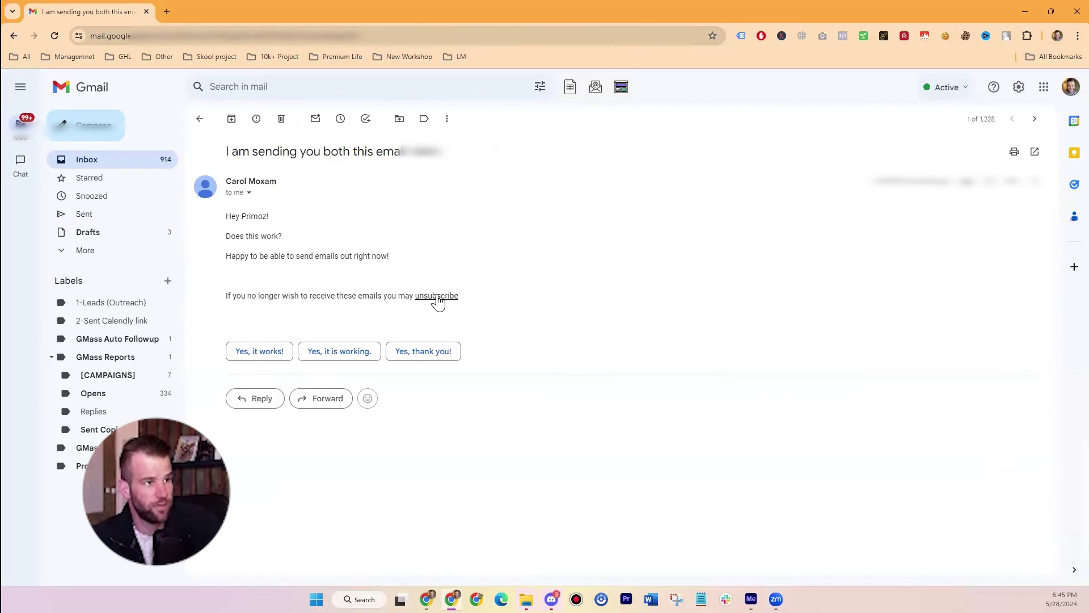
Step: Inspect the sender's address and mailed-by domain in the message details, then close them
click(248, 192)
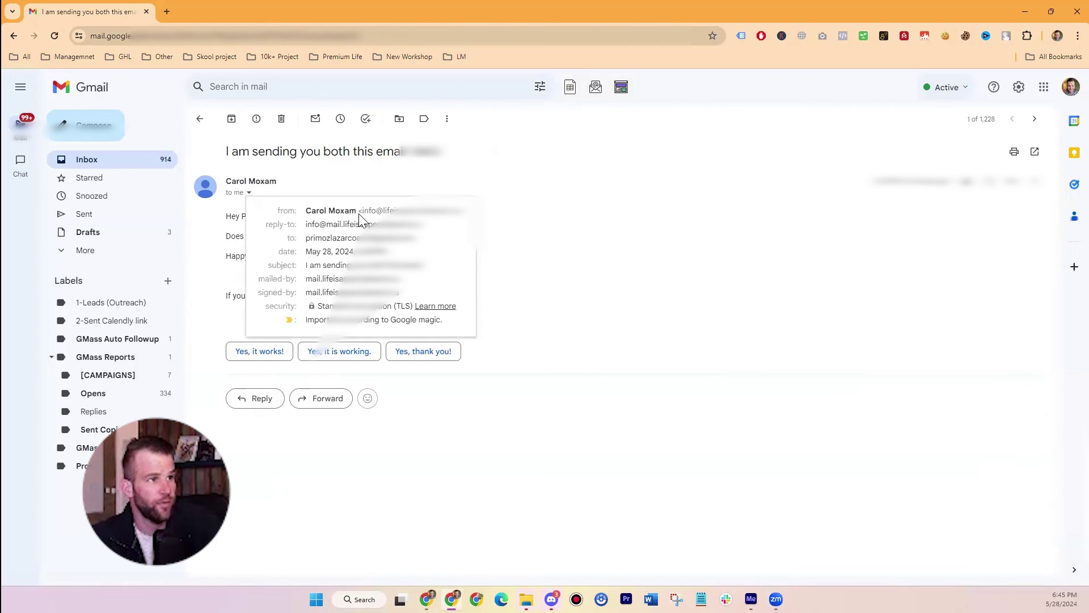
drag(377, 210, 449, 211)
click(457, 212)
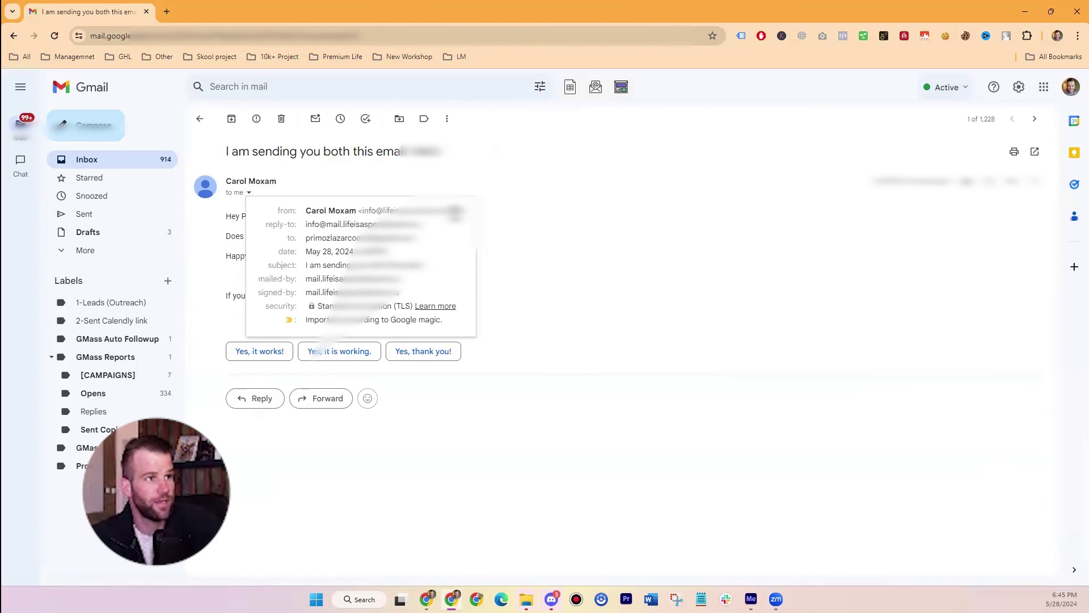
mouse_move(314, 224)
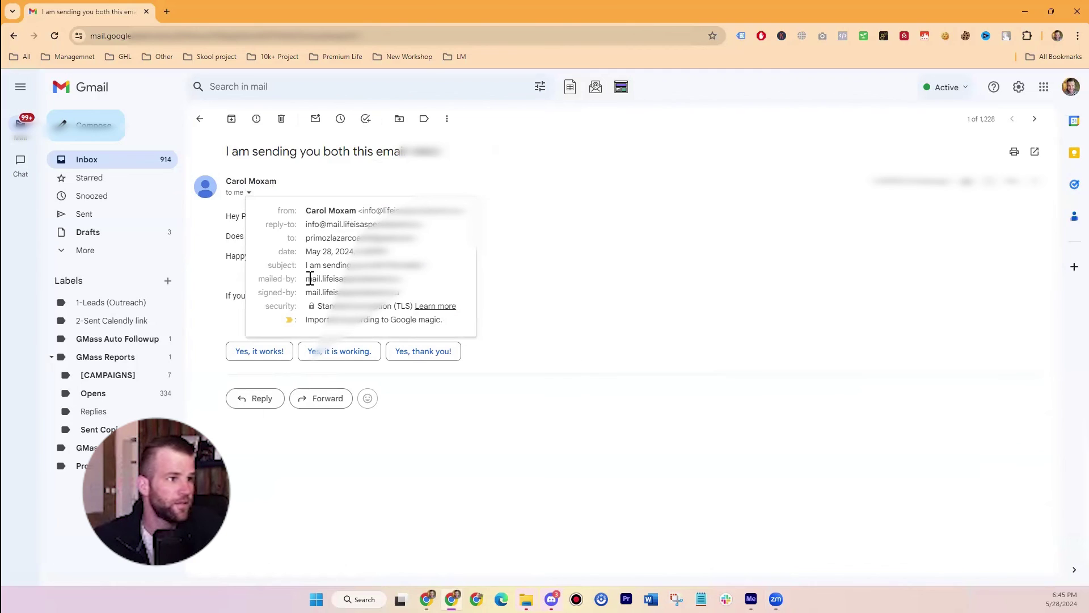
drag(306, 279, 306, 280)
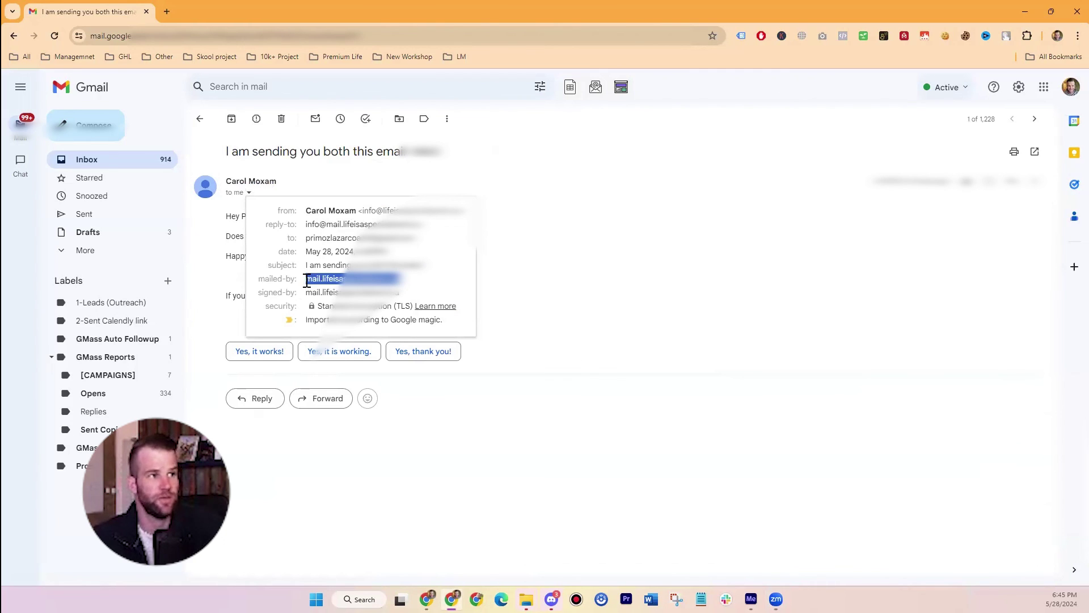
click(306, 280)
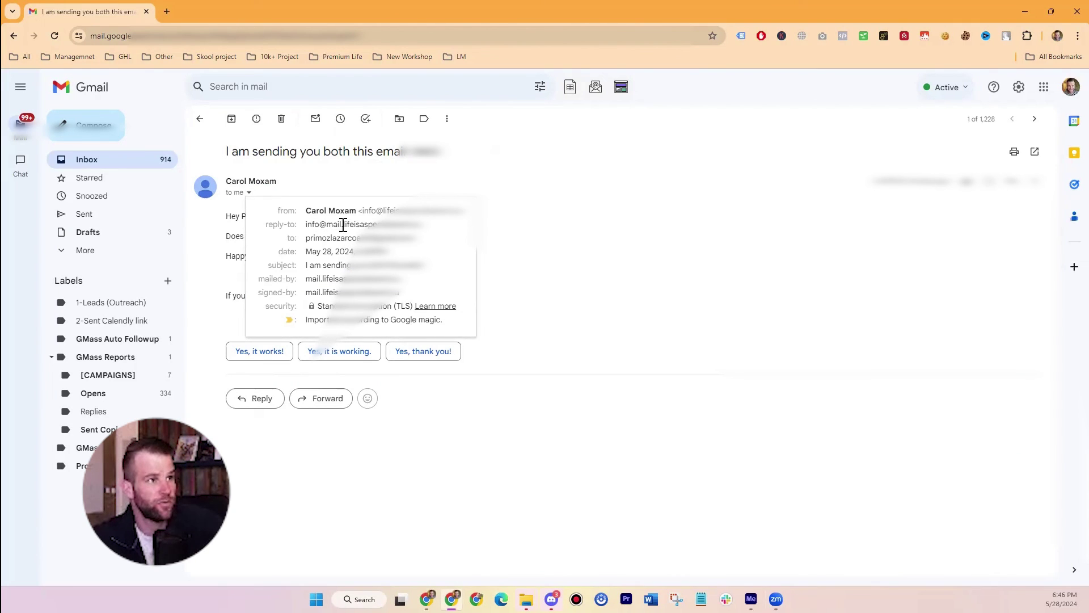
mouse_move(342, 225)
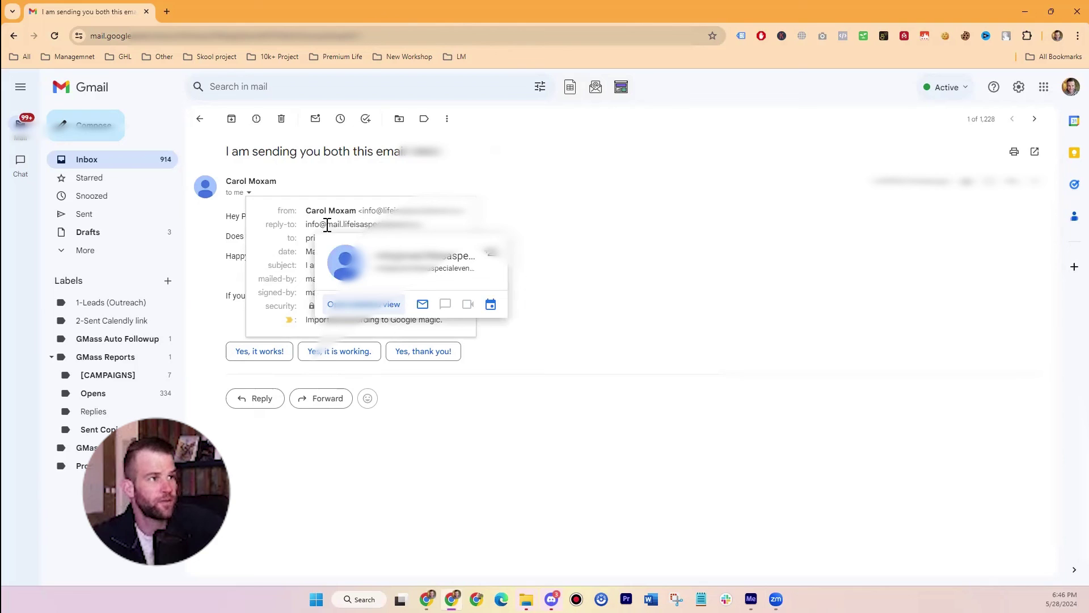
click(621, 266)
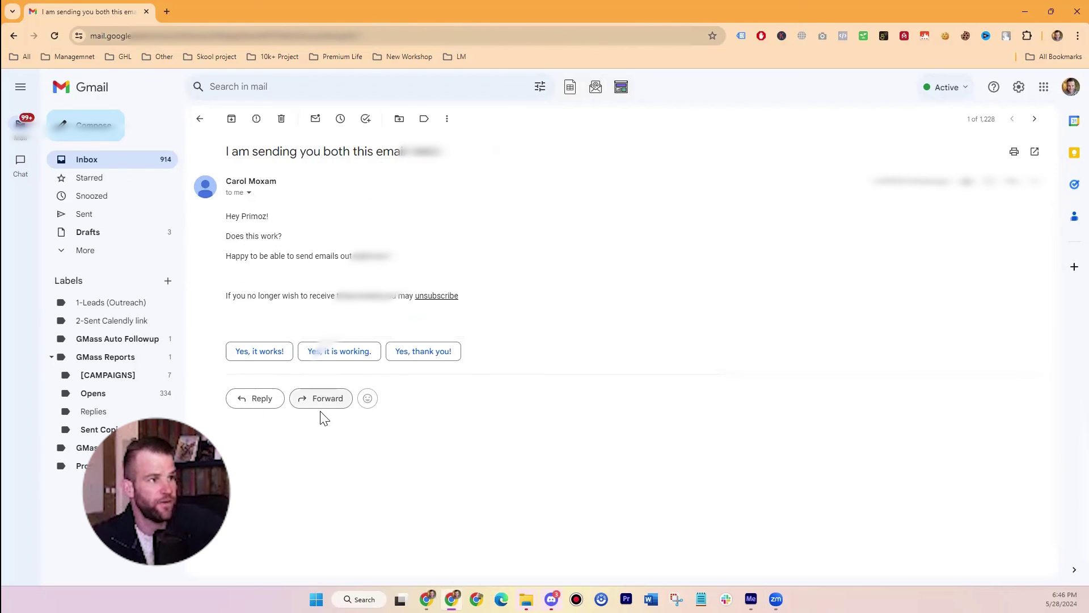
Step: Reply with a thank-you note starting 'Thanks, and you should be able to se' and send it
click(262, 399)
text(Thanks, and y)
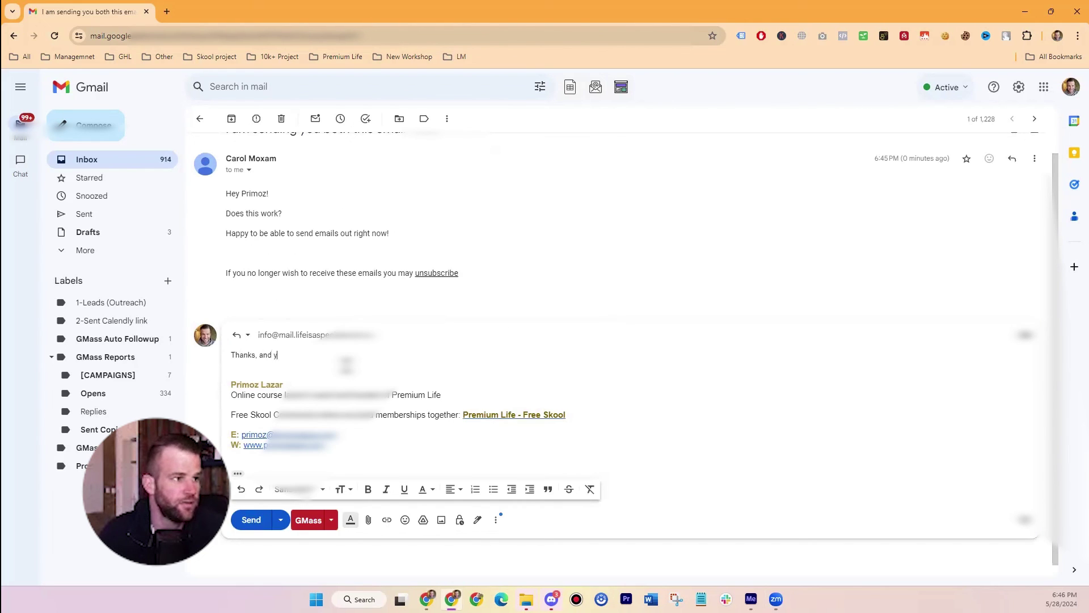
text(ou should)
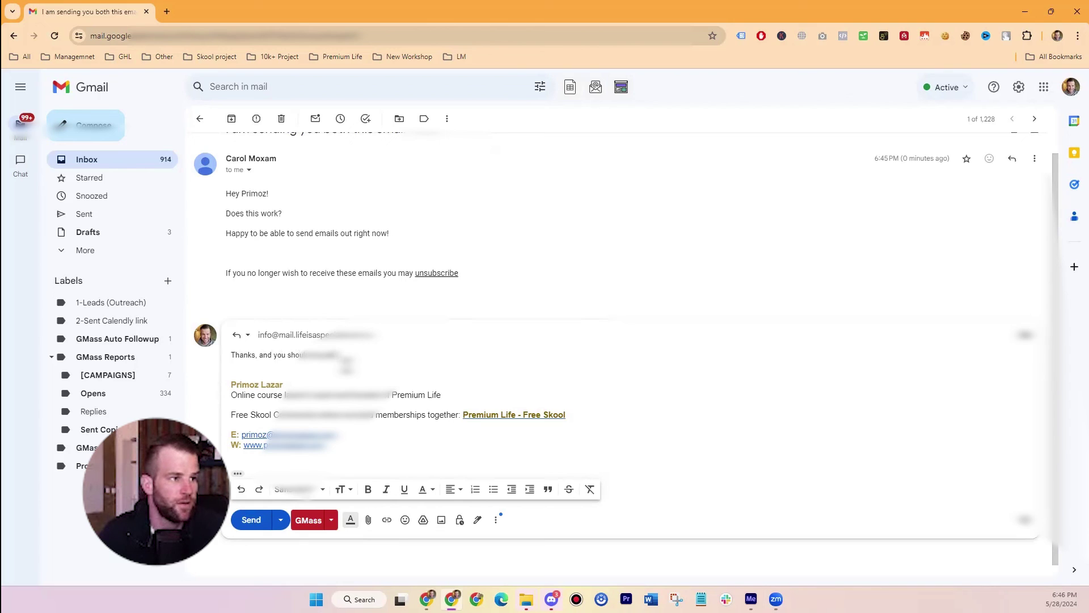
text( be able to se)
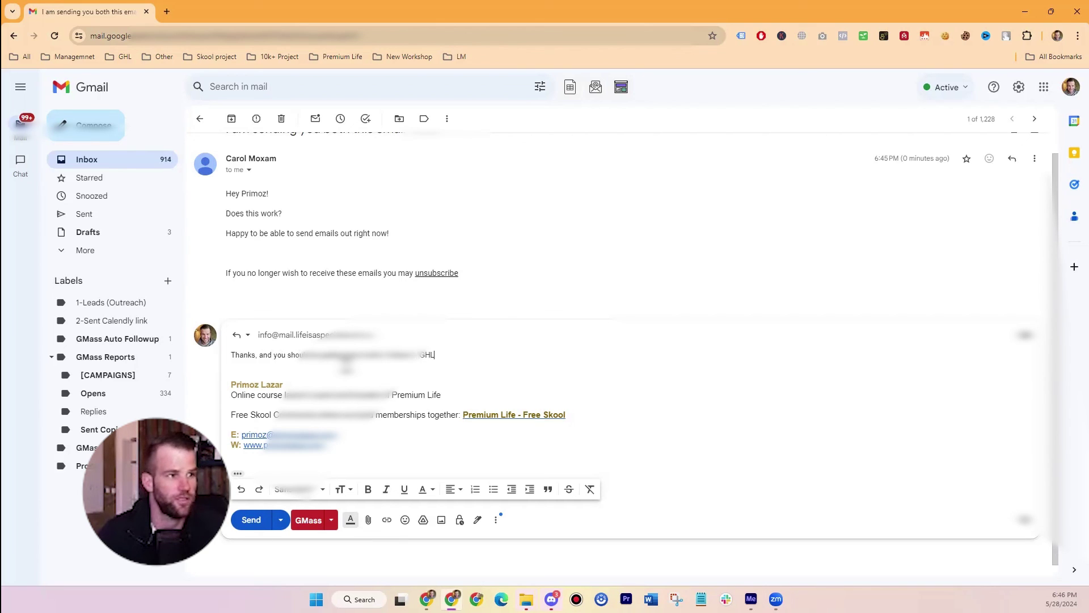
click(251, 520)
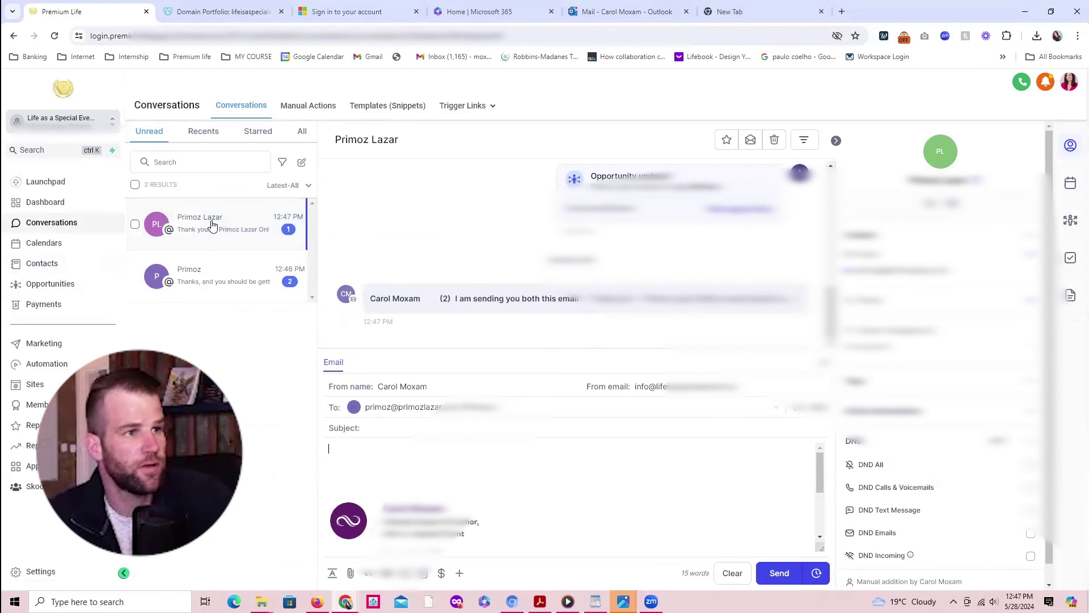
Step: Open the second unread conversation to view the contact's thread with the bulk email
click(209, 276)
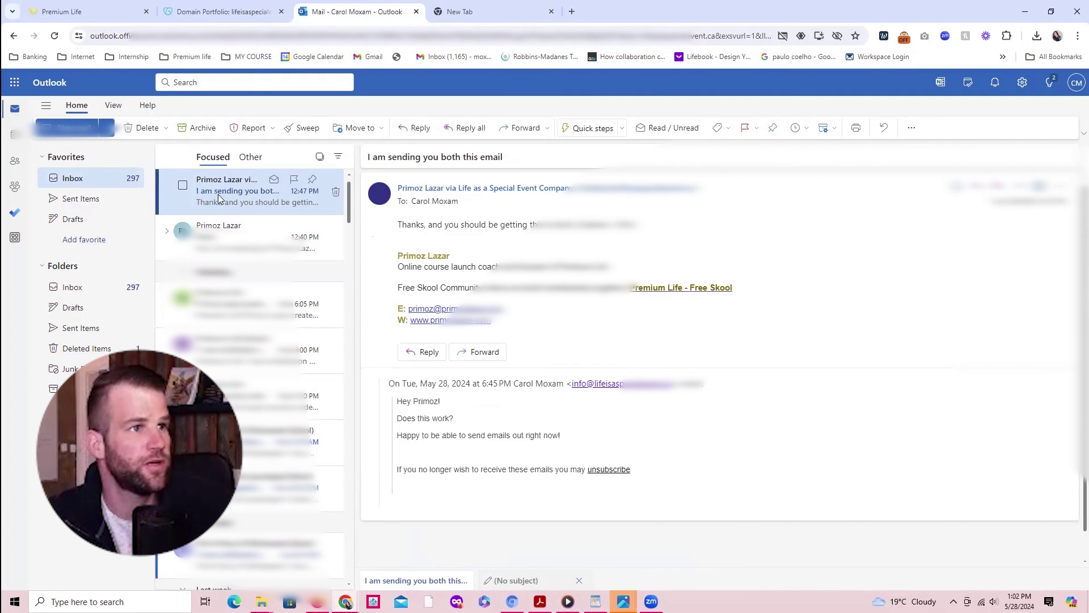
drag(400, 224, 637, 224)
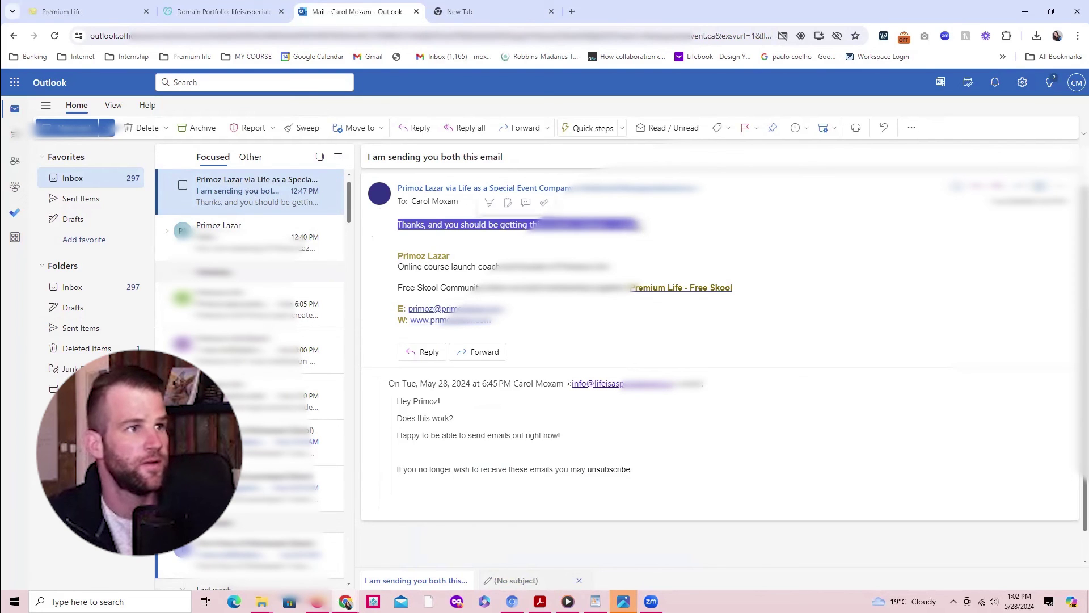
click(498, 234)
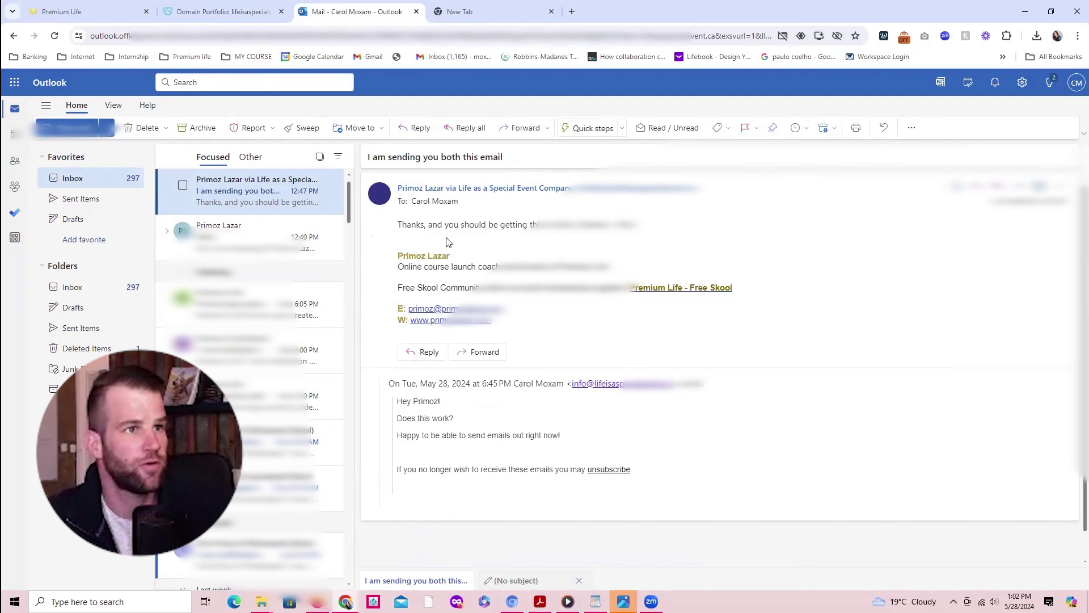